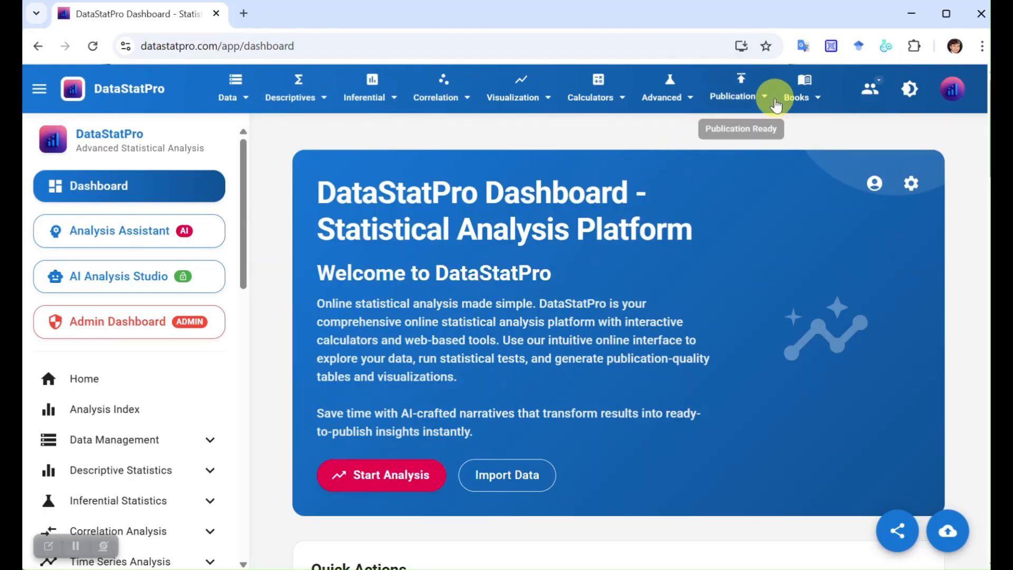
Open the SMD-Effect Size Table tool from the publication-ready tools
click(765, 99)
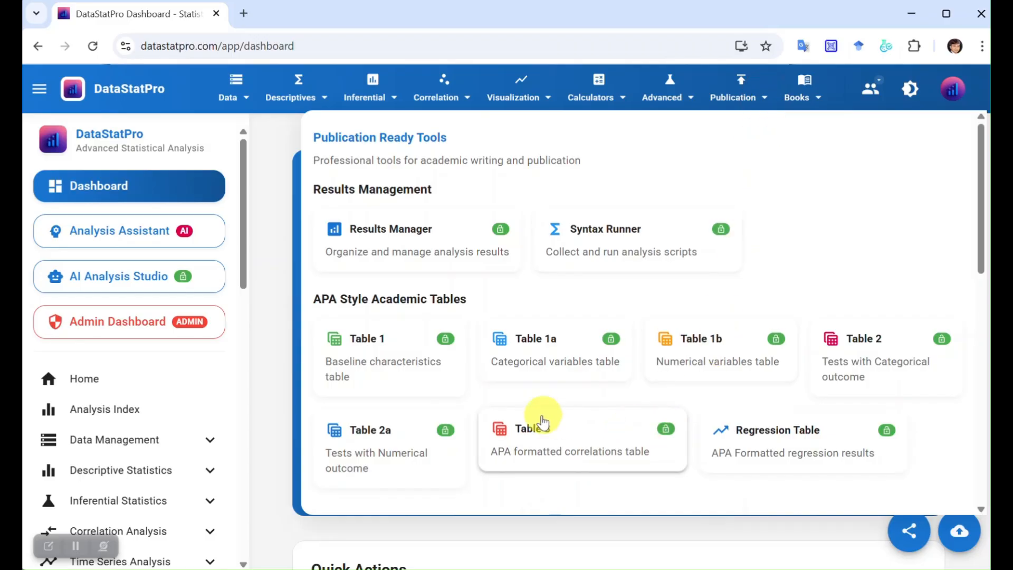
scroll(339, 390, down, 2)
scroll(342, 402, down, 2)
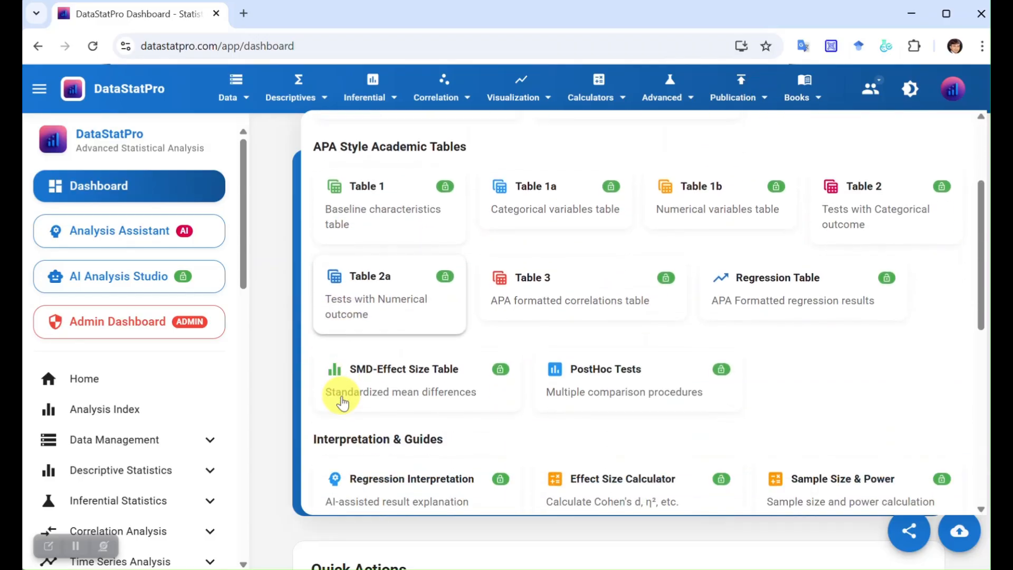
scroll(342, 401, down, 2)
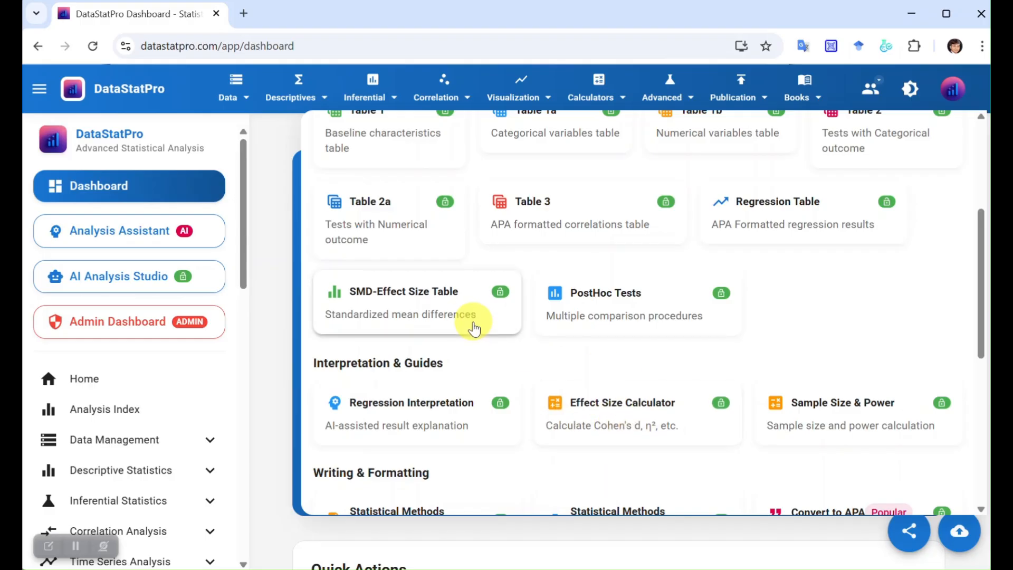
click(402, 312)
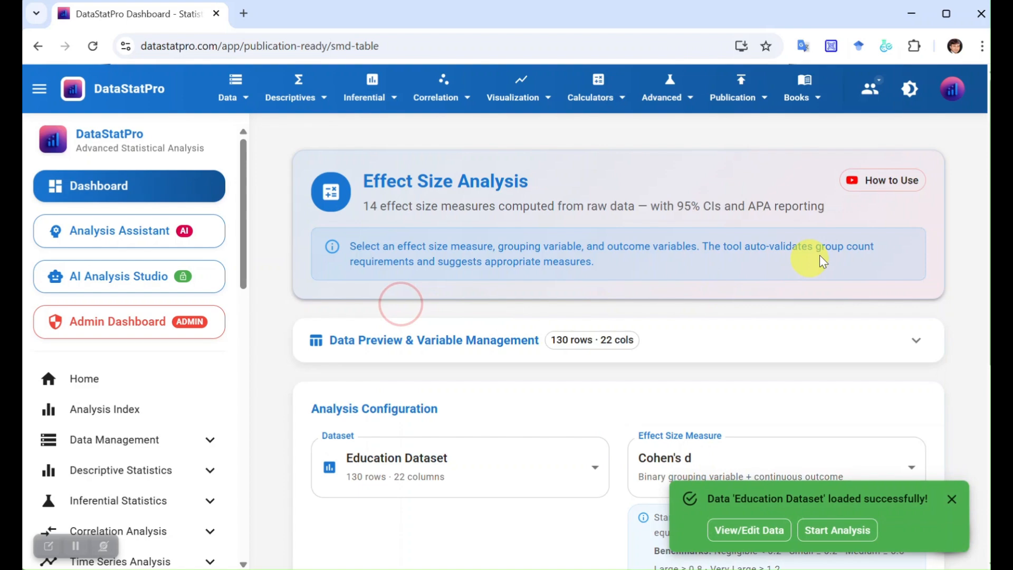
Choose Health Dataset as the dataset for the effect size analysis
scroll(848, 242, down, 2)
scroll(642, 287, down, 3)
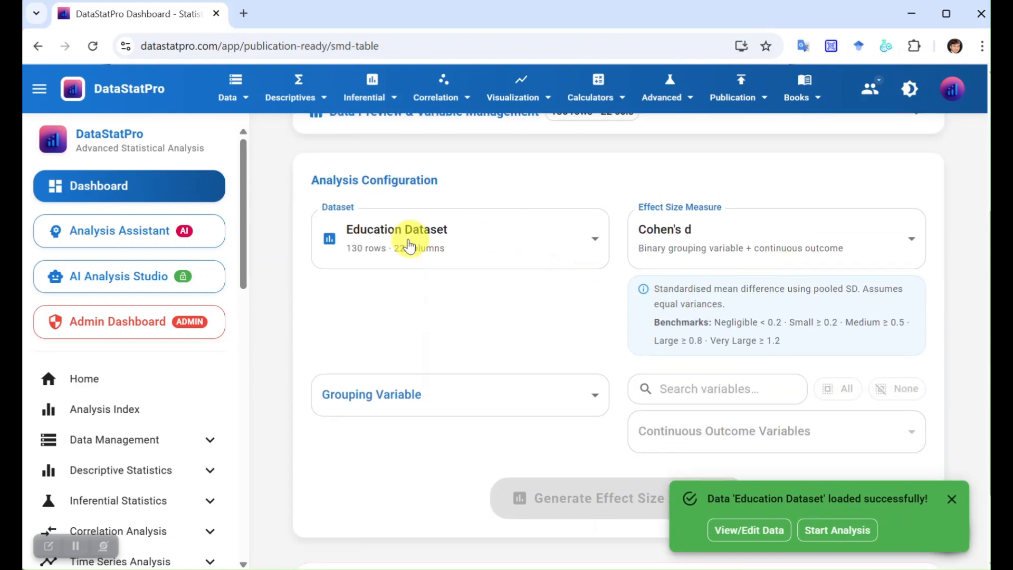
click(591, 246)
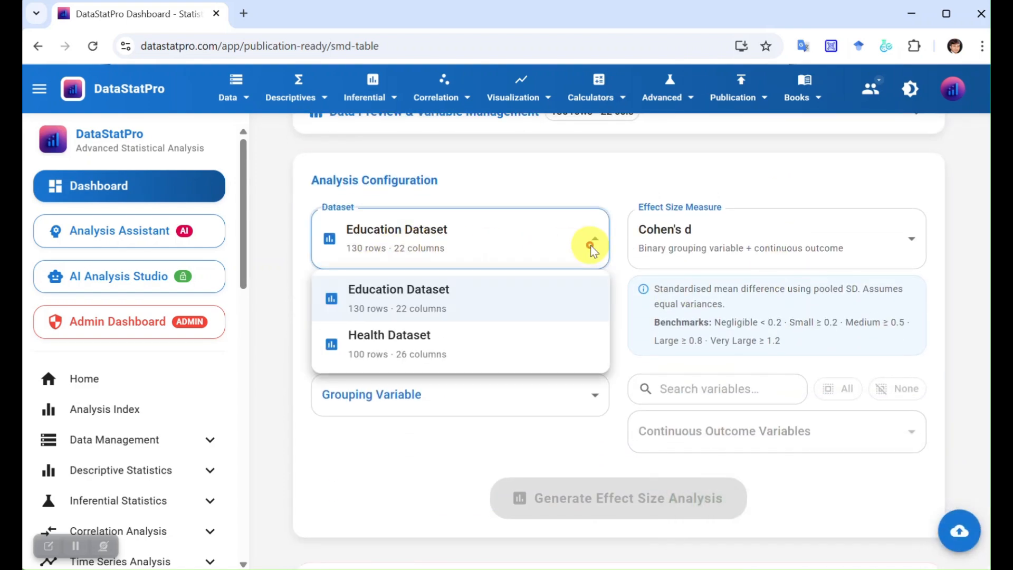
click(406, 343)
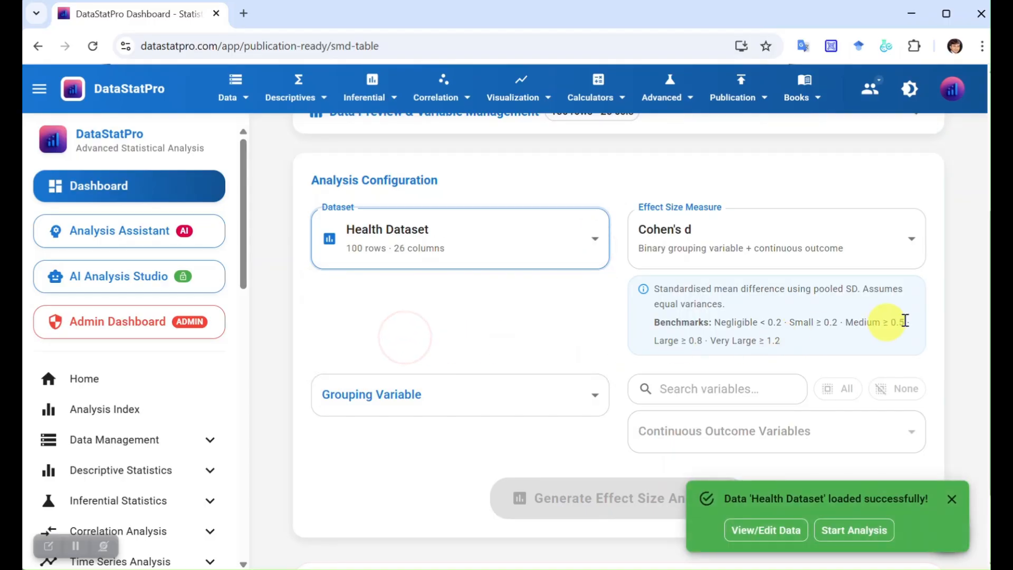
Look through the available effect size measures and keep Cohen's d as the measure
click(917, 244)
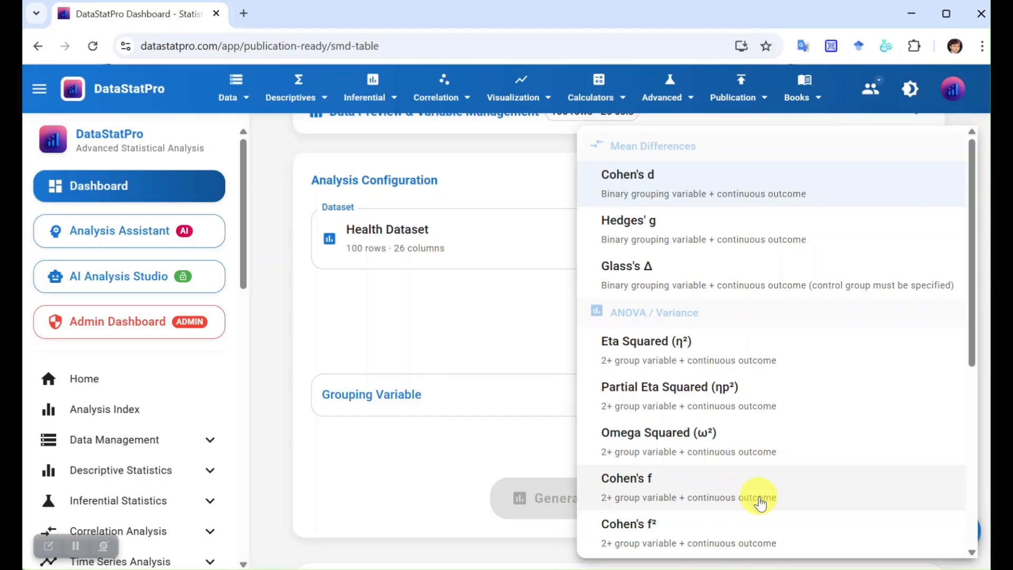
scroll(758, 498, down, 6)
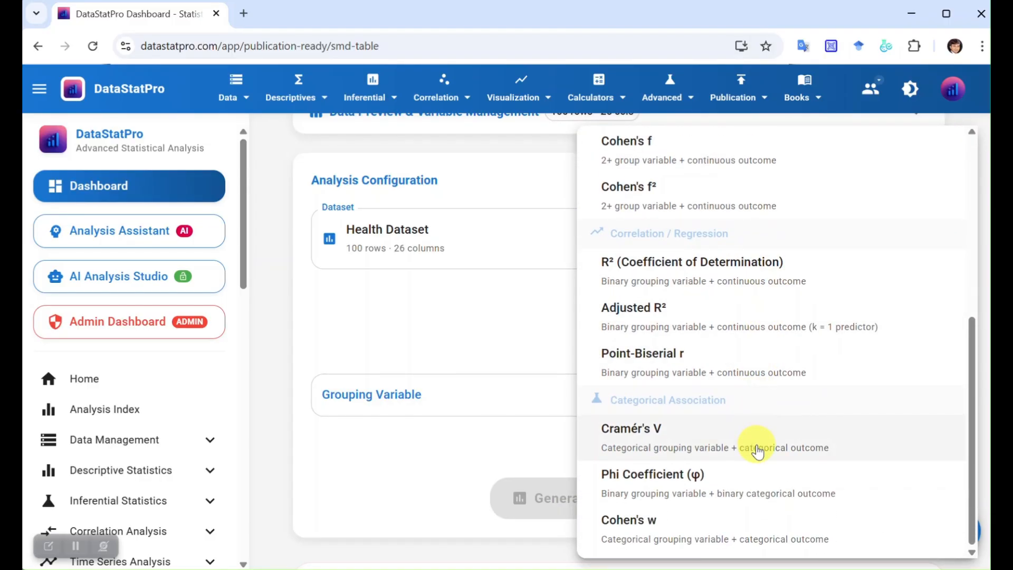
click(502, 447)
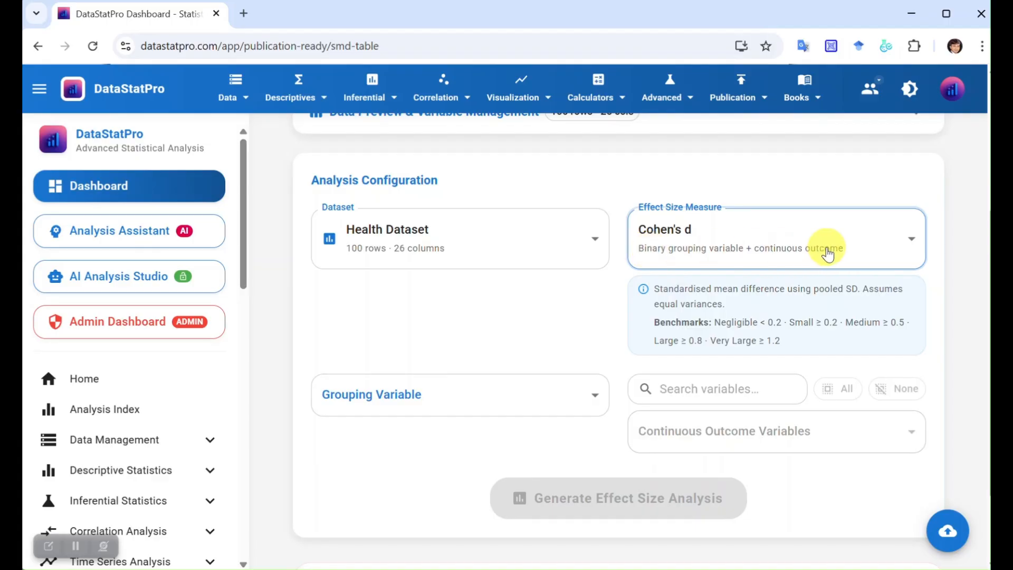
Set Gender as the grouping variable and select Age, Income, Height, Weight, BloodPressure and Cholesterol as continuous outcome variables
click(559, 406)
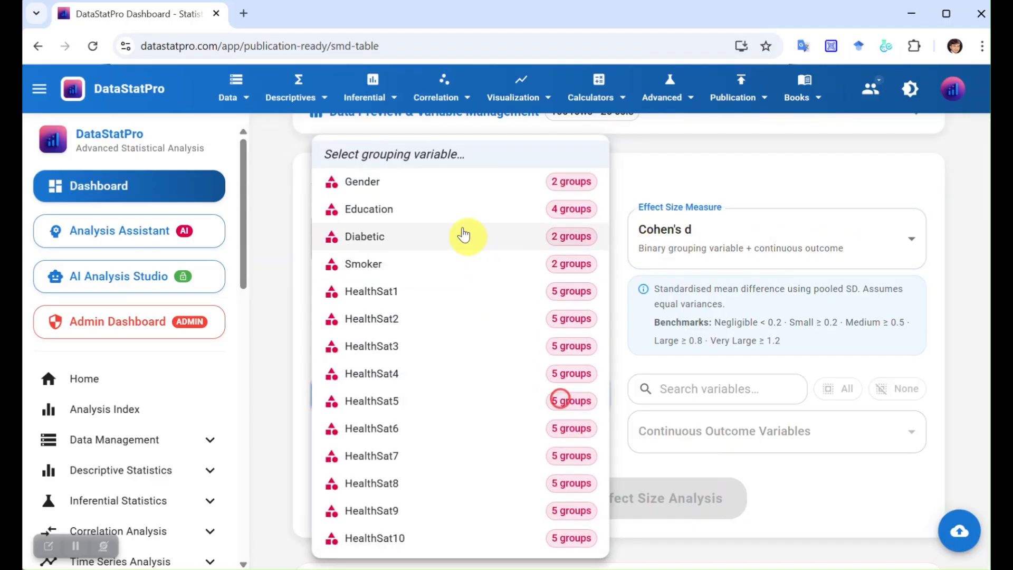
click(382, 188)
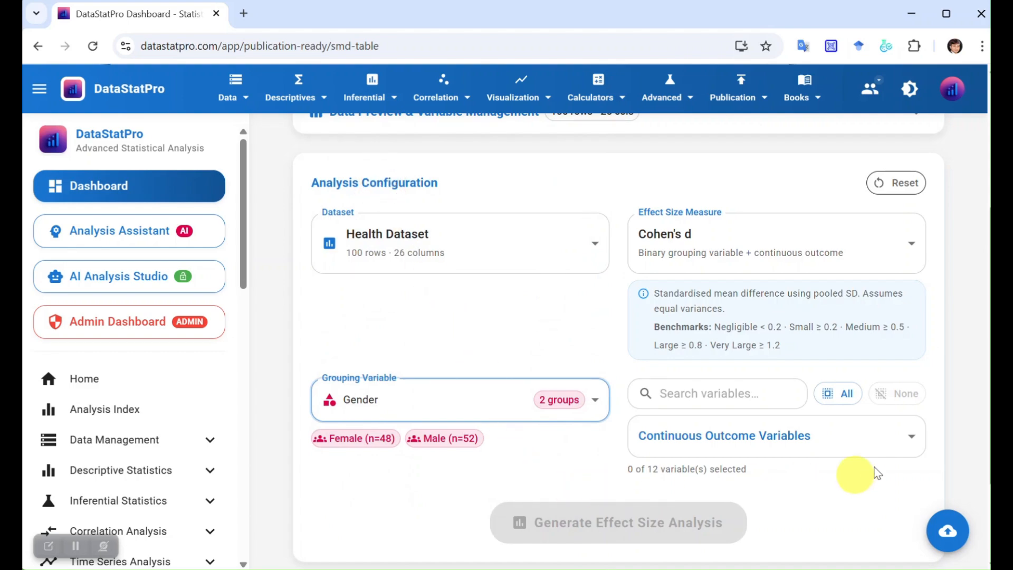
click(874, 455)
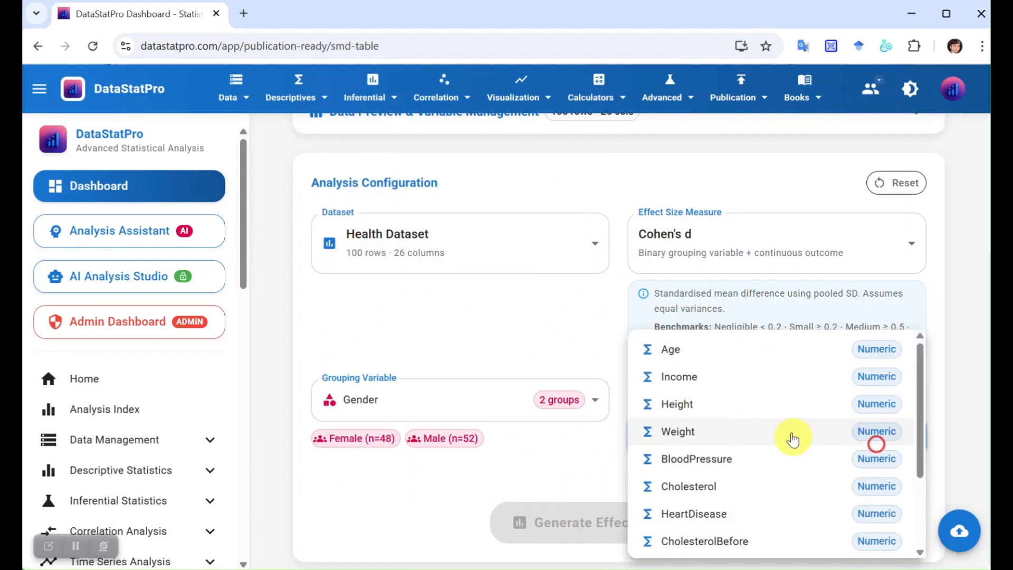
click(712, 349)
click(714, 378)
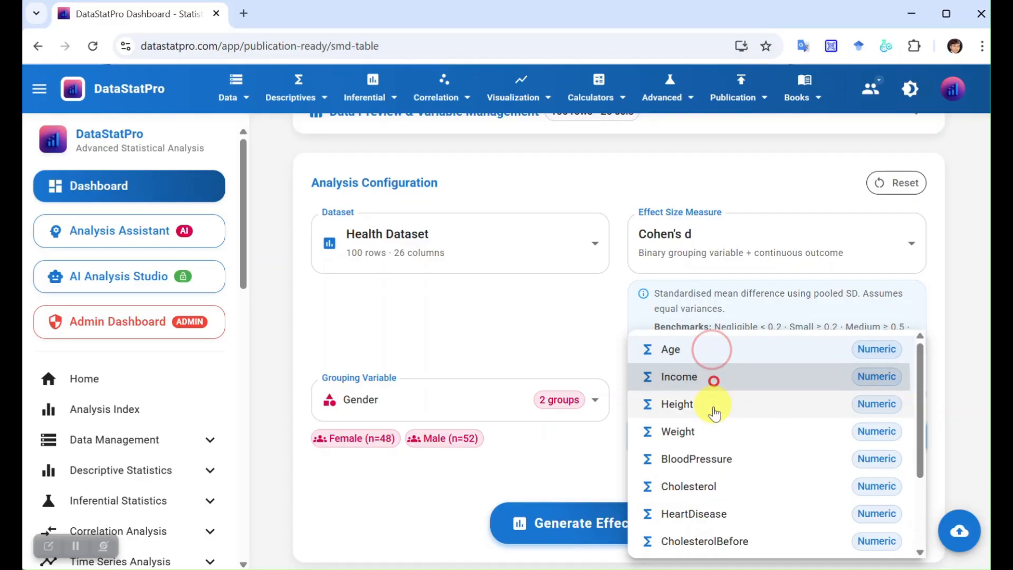
click(712, 408)
click(720, 432)
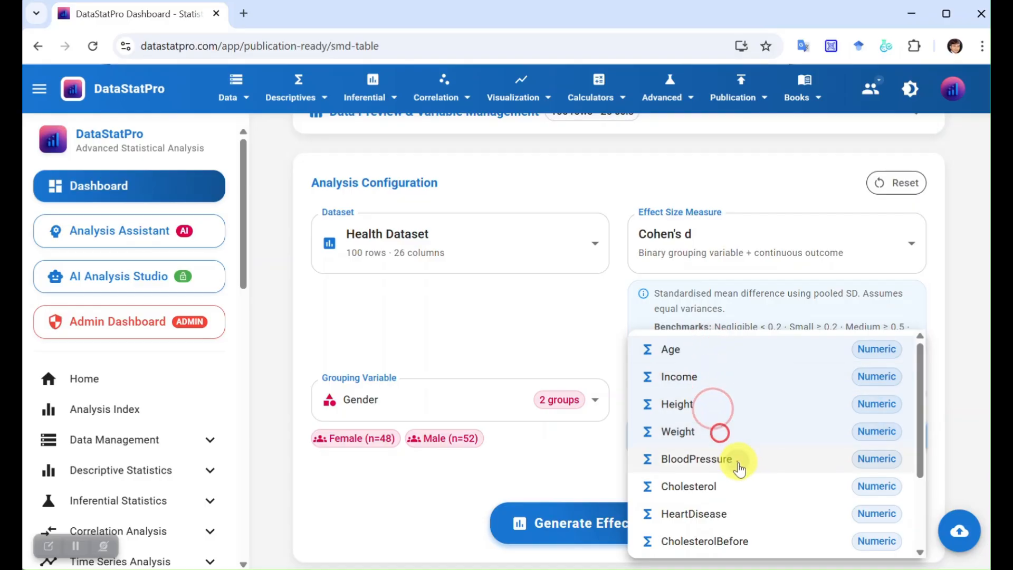
click(737, 461)
click(732, 490)
click(578, 483)
Generate the effect size analysis and look over the results table
scroll(561, 465, down, 3)
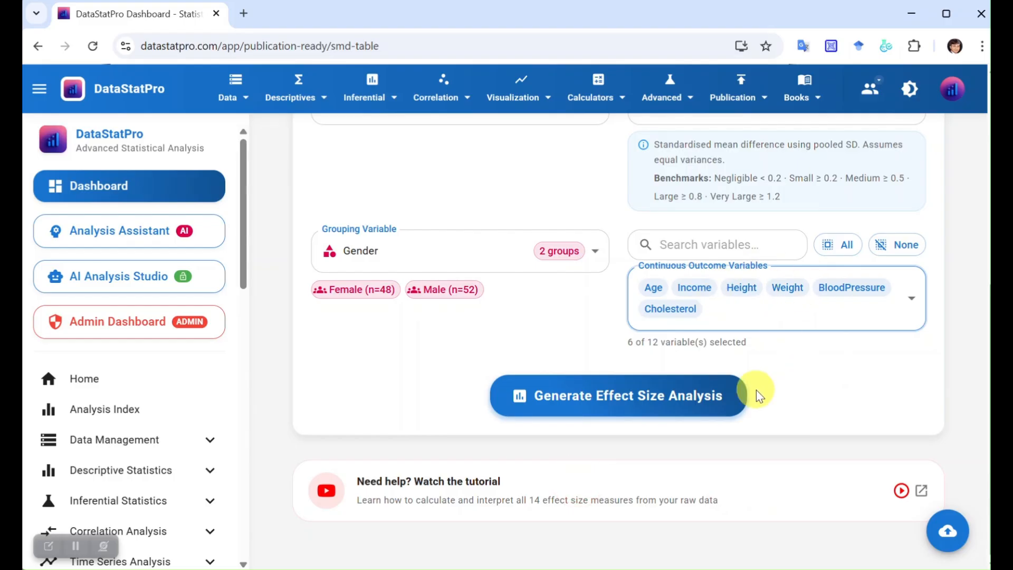
click(602, 400)
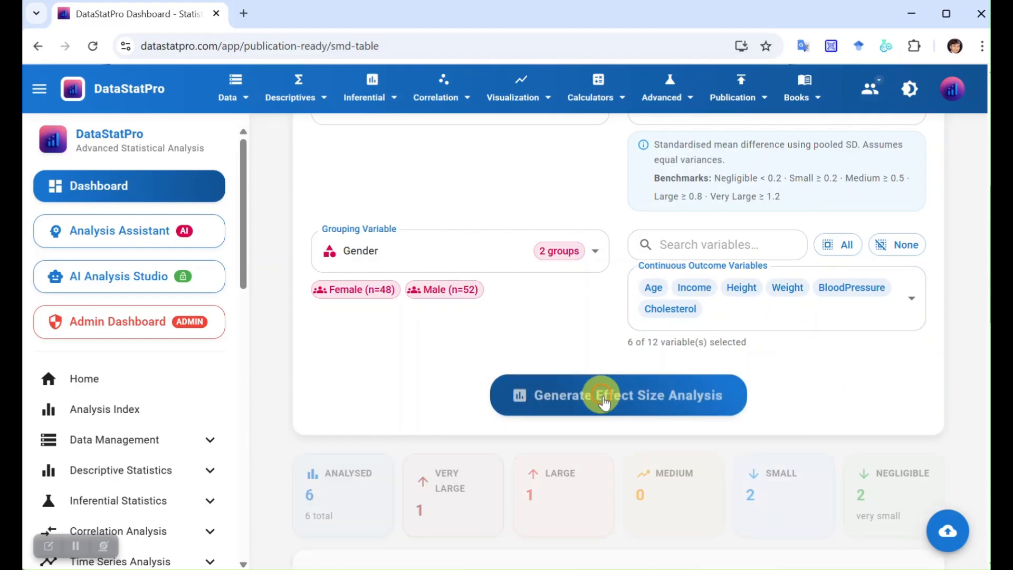
scroll(850, 391, down, 2)
scroll(850, 389, down, 4)
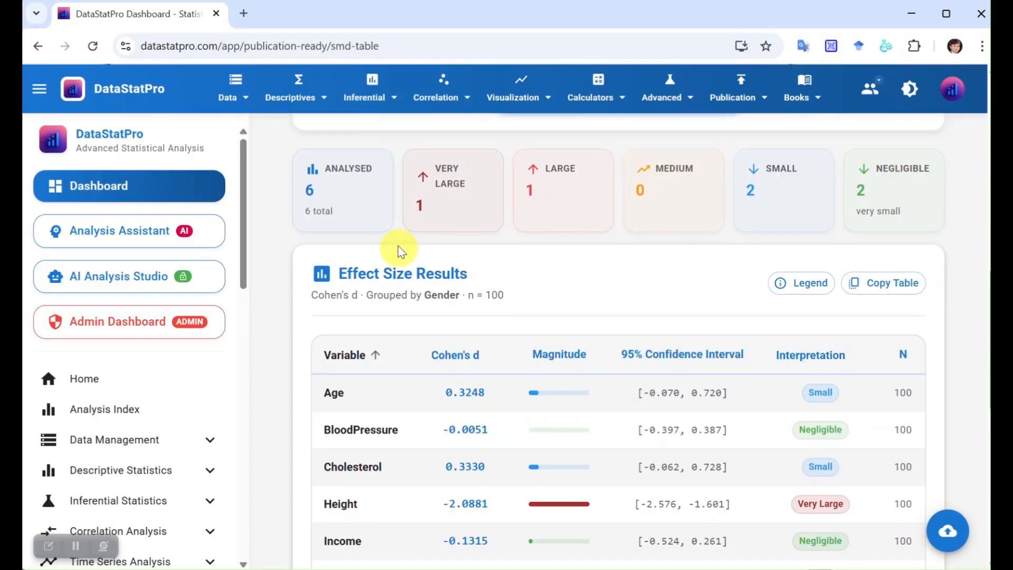
scroll(825, 296, down, 3)
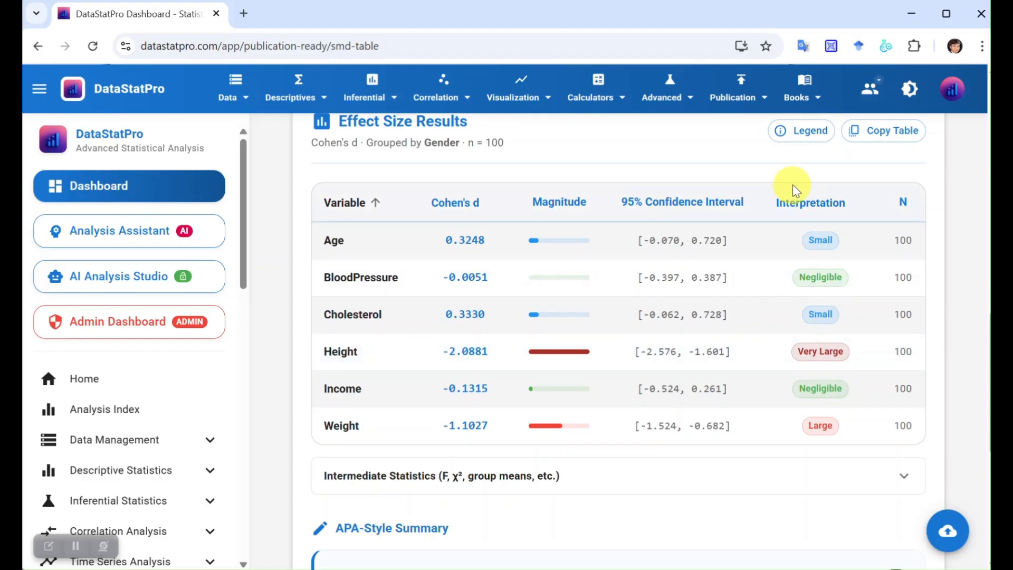
Show the Cohen's d benchmark legend above the results table and hide it again
scroll(787, 190, up, 2)
click(810, 209)
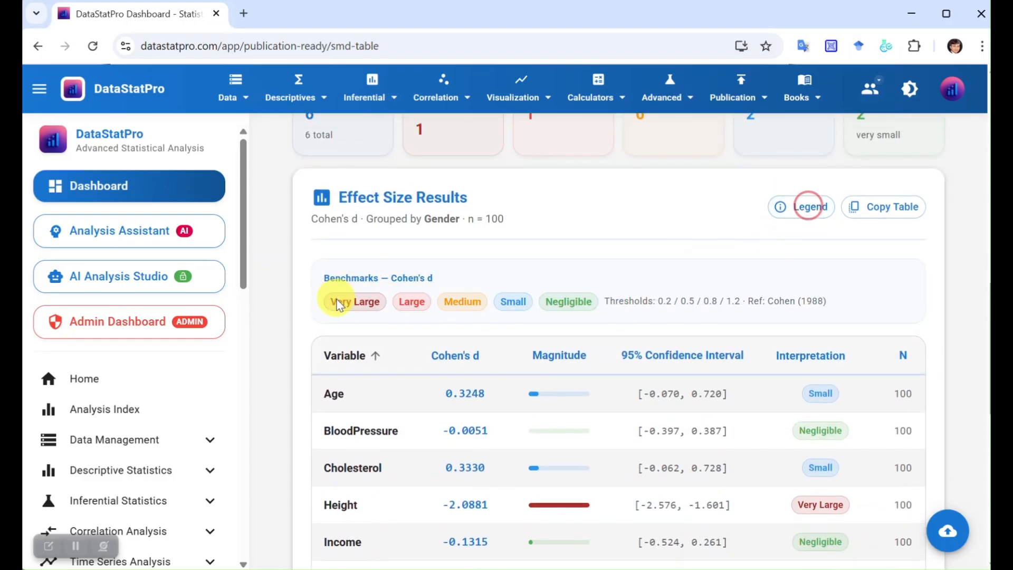
click(813, 223)
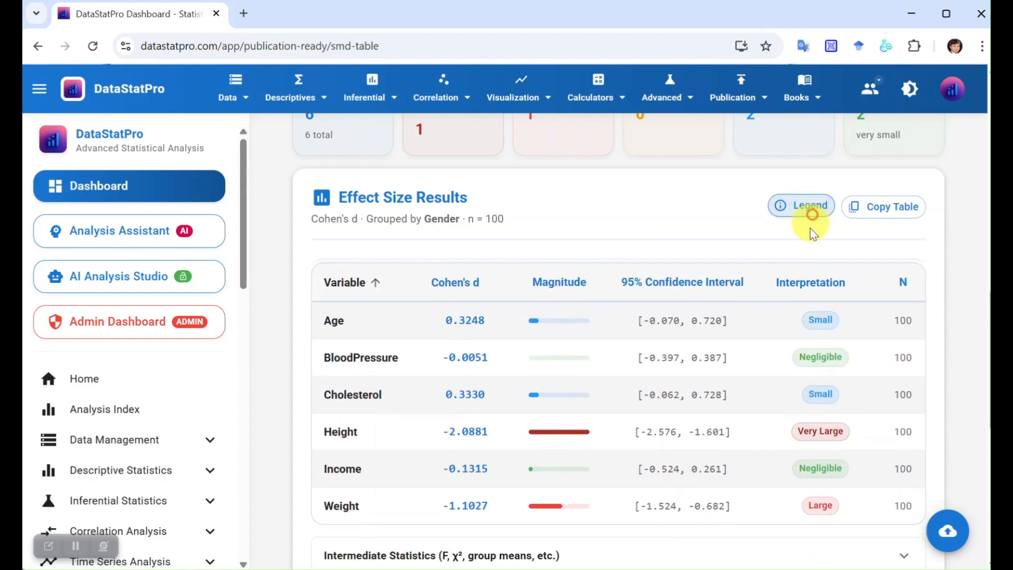
Examine the effect size results table and the APA-style summary below it
scroll(796, 269, down, 3)
scroll(797, 268, up, 1)
scroll(865, 219, up, 1)
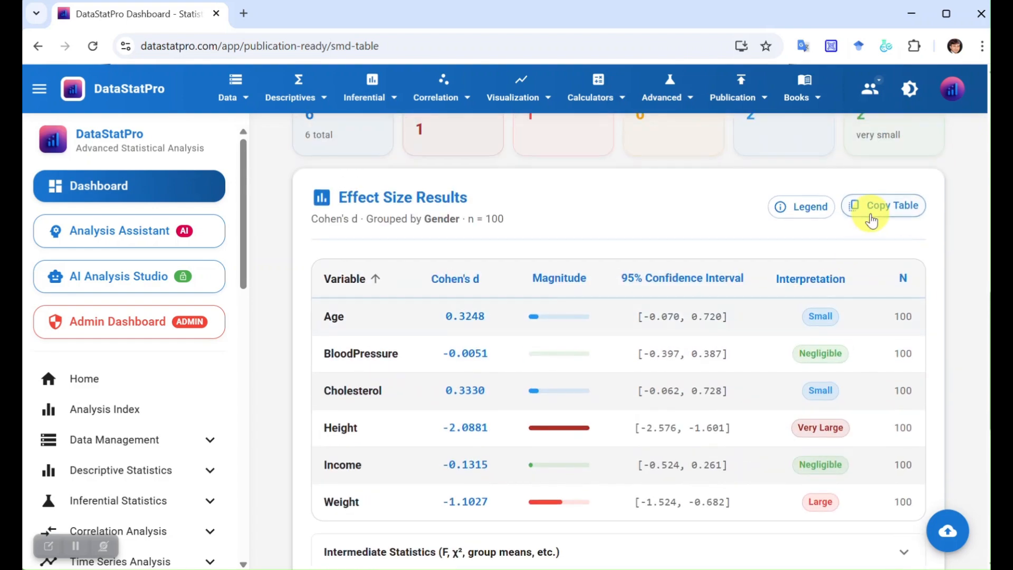
scroll(778, 269, down, 5)
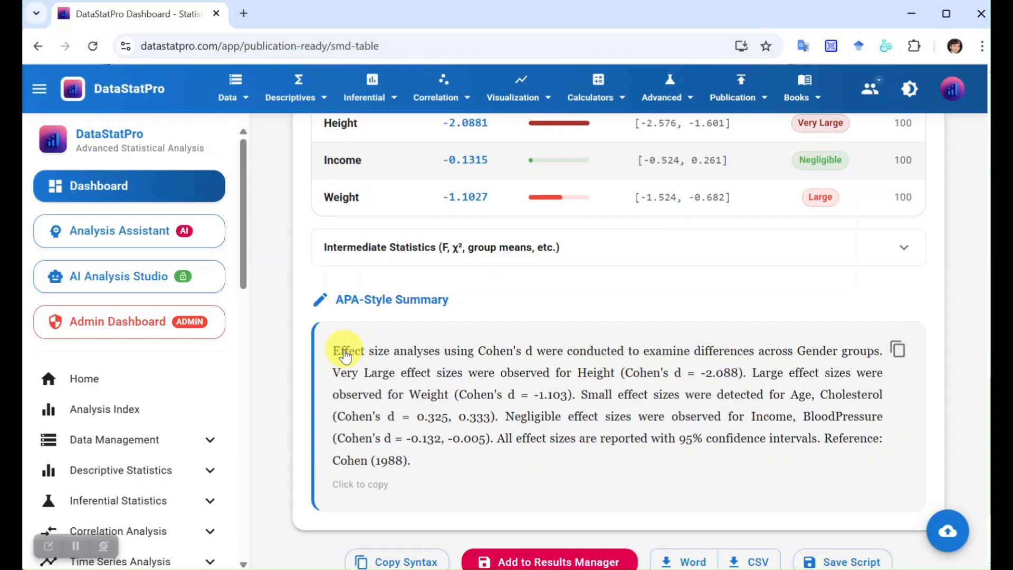
scroll(345, 356, down, 1)
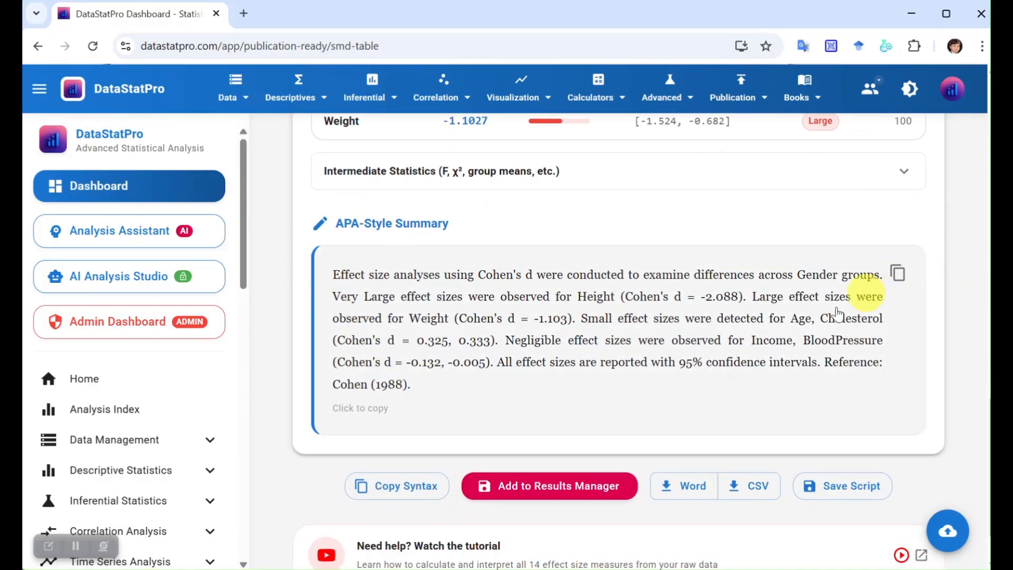
Export the effect size results as the Word document effect_size_cohens-d_2026-04-05 in the Downloads folder
scroll(837, 313, down, 1)
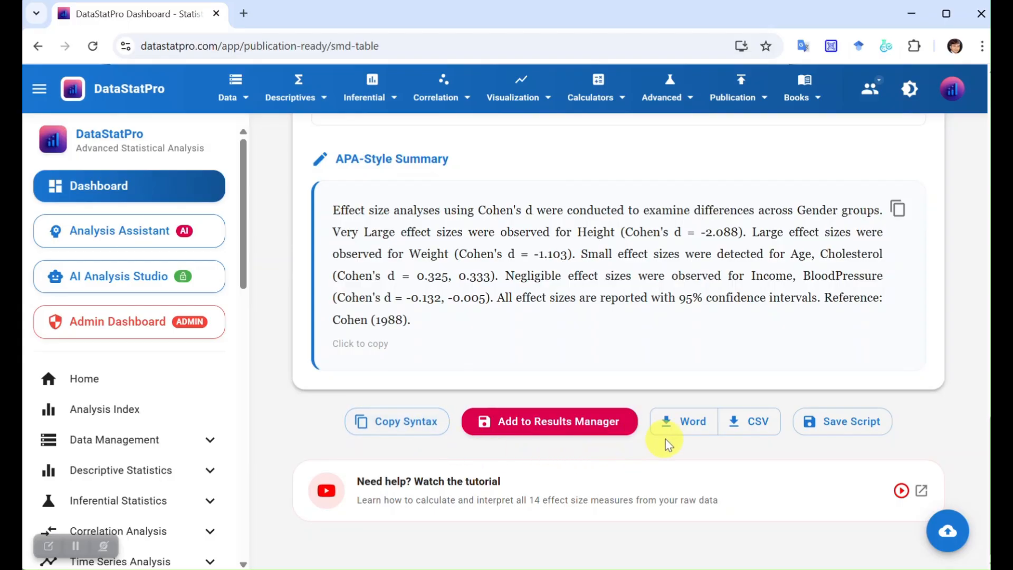
click(694, 425)
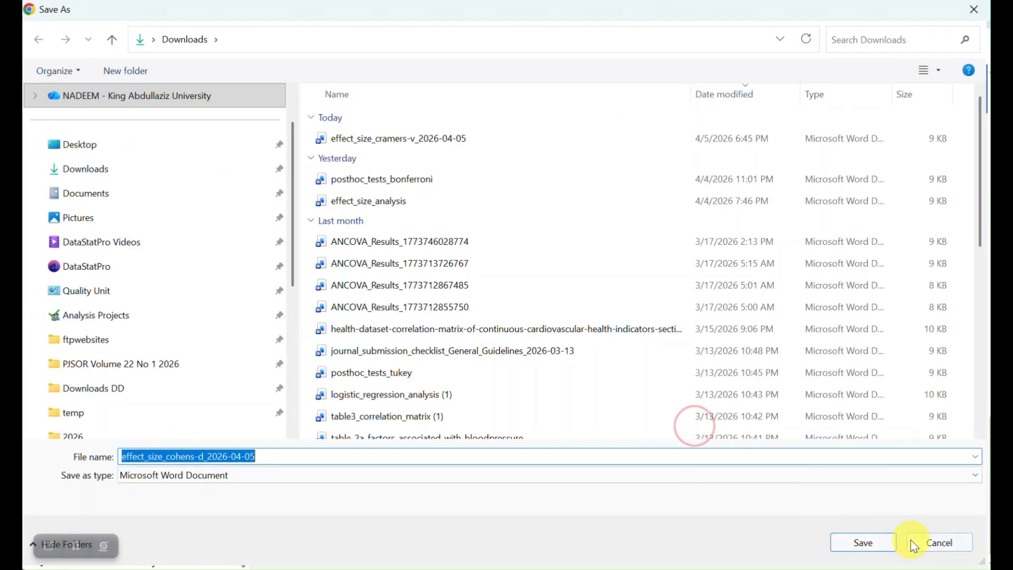
click(875, 543)
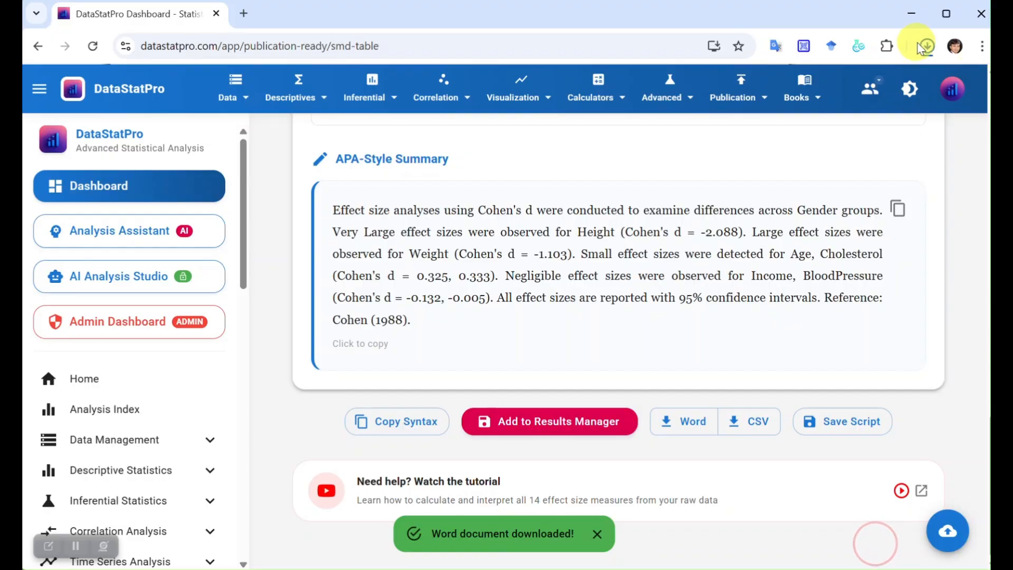
Open the downloaded document in Word, highlight its table and APA-style narrative for review, and close it
click(922, 48)
click(803, 97)
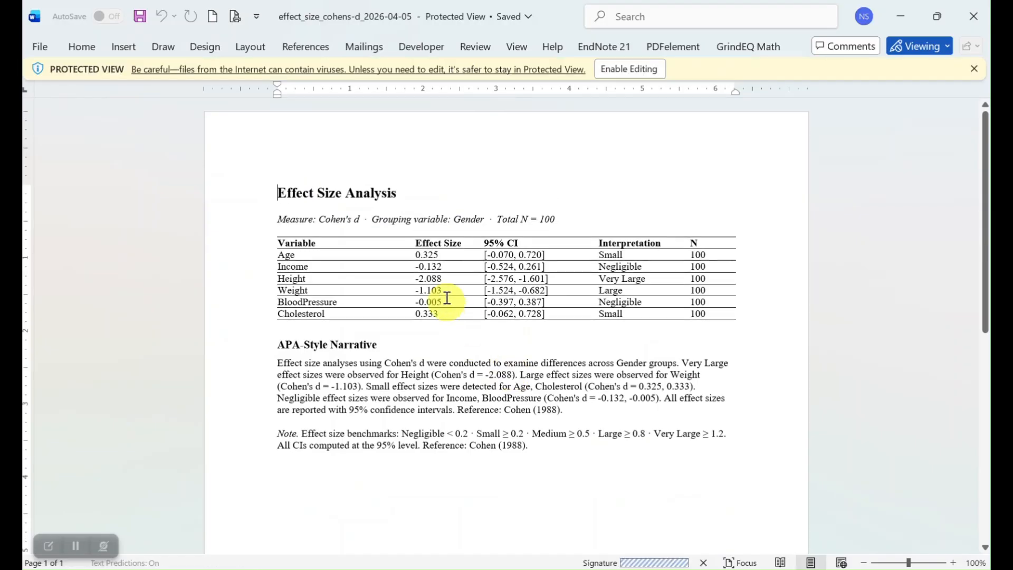
drag(280, 193, 676, 471)
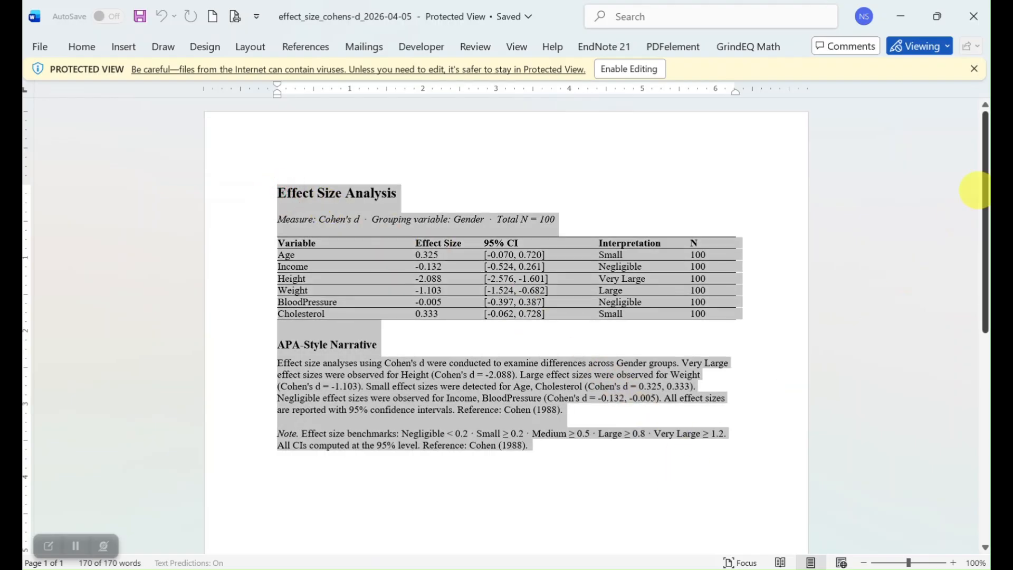
click(975, 30)
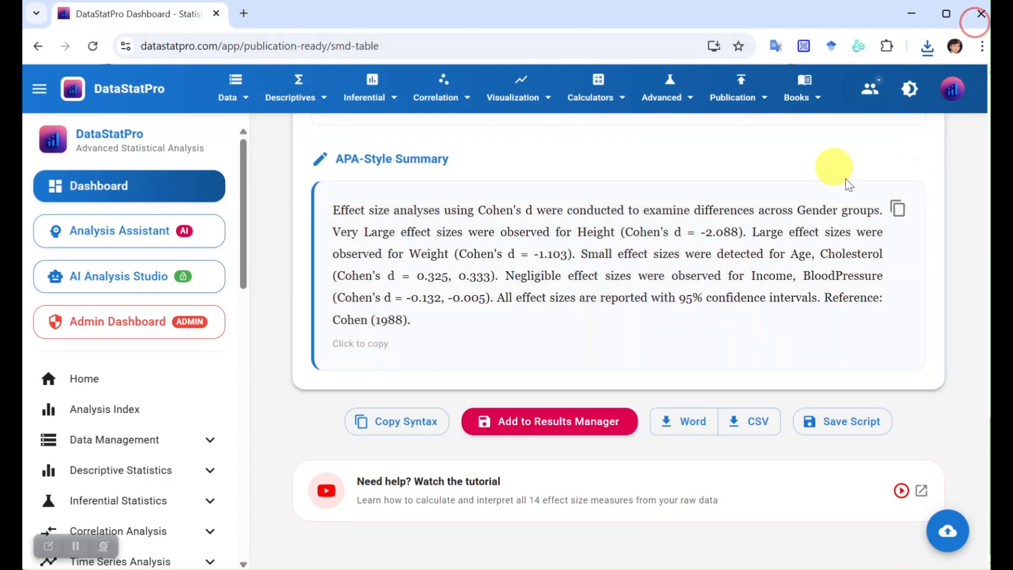
Open the Effect Size Calculator from the interpretation and guides tools and bring its input form into view
scroll(734, 240, up, 15)
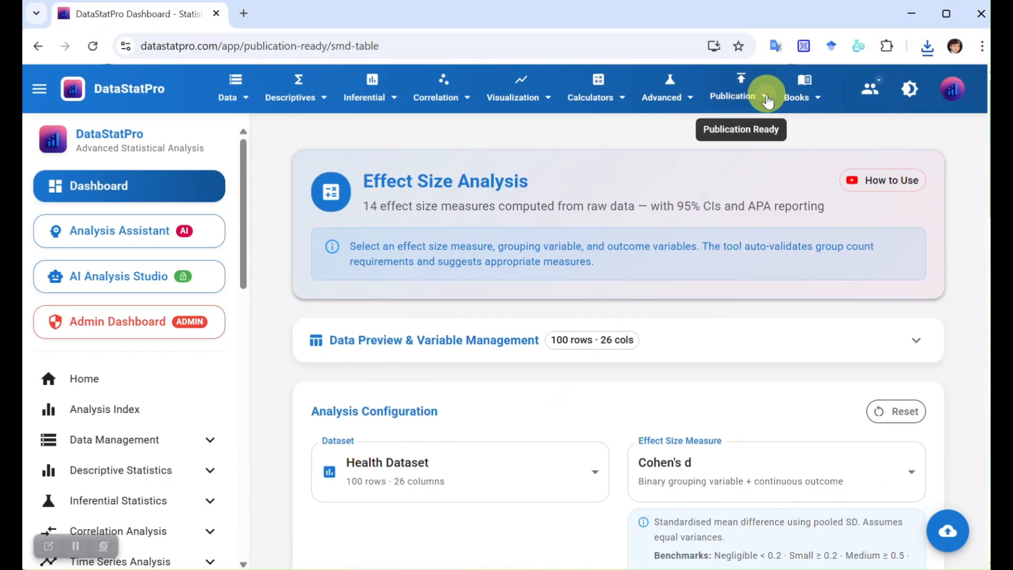
click(767, 100)
scroll(715, 296, down, 7)
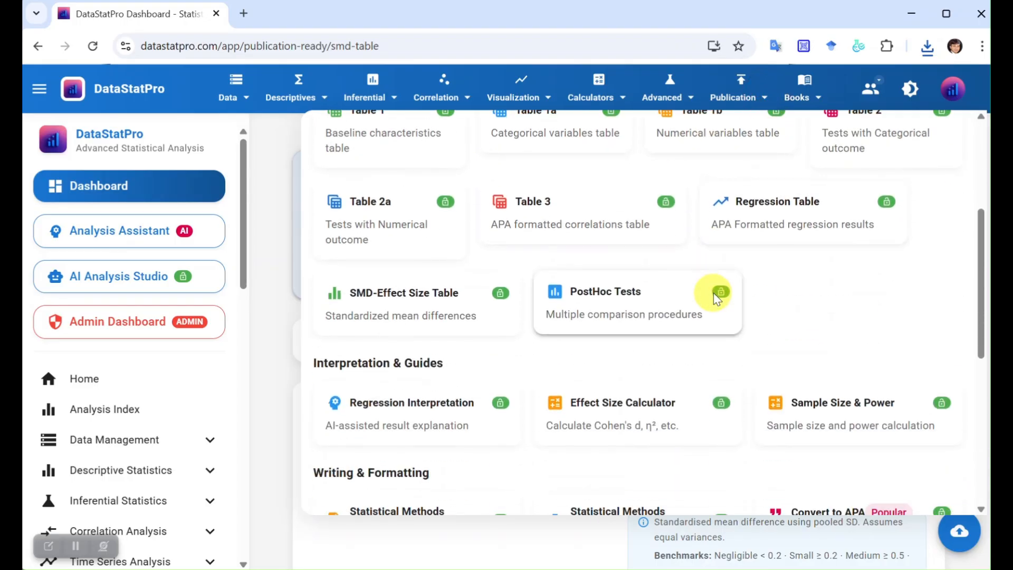
scroll(717, 298, down, 2)
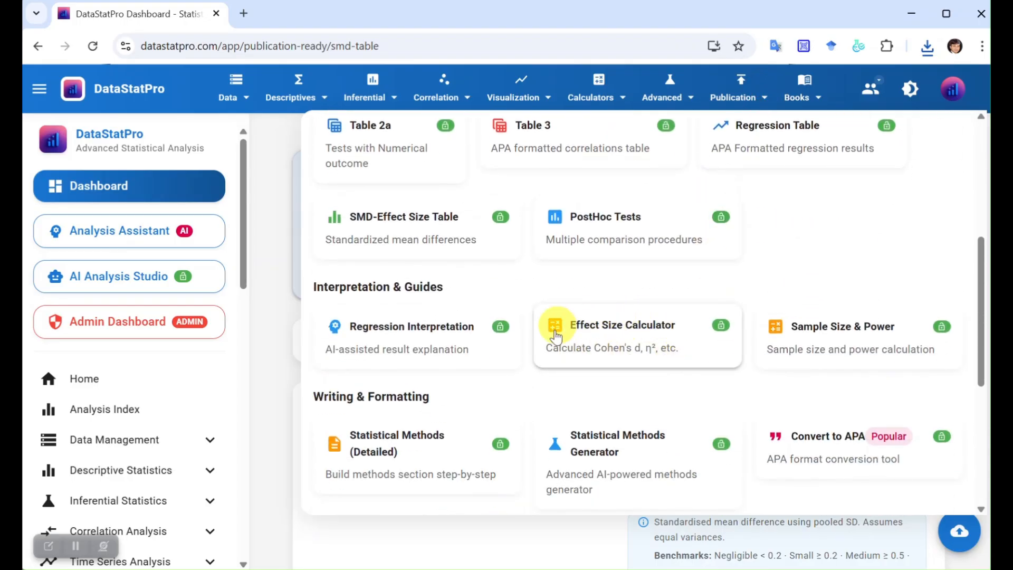
click(618, 347)
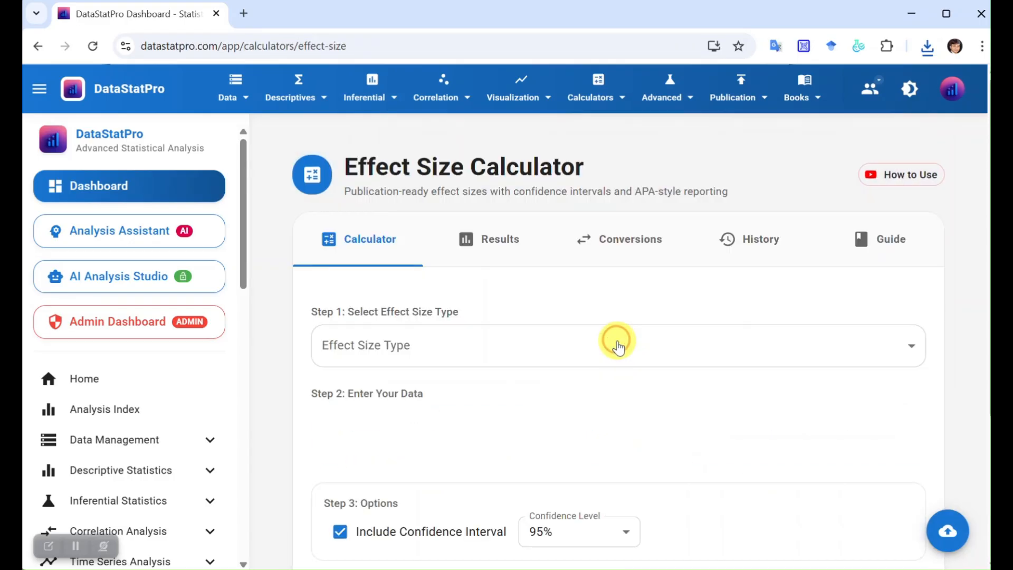
scroll(690, 337, down, 2)
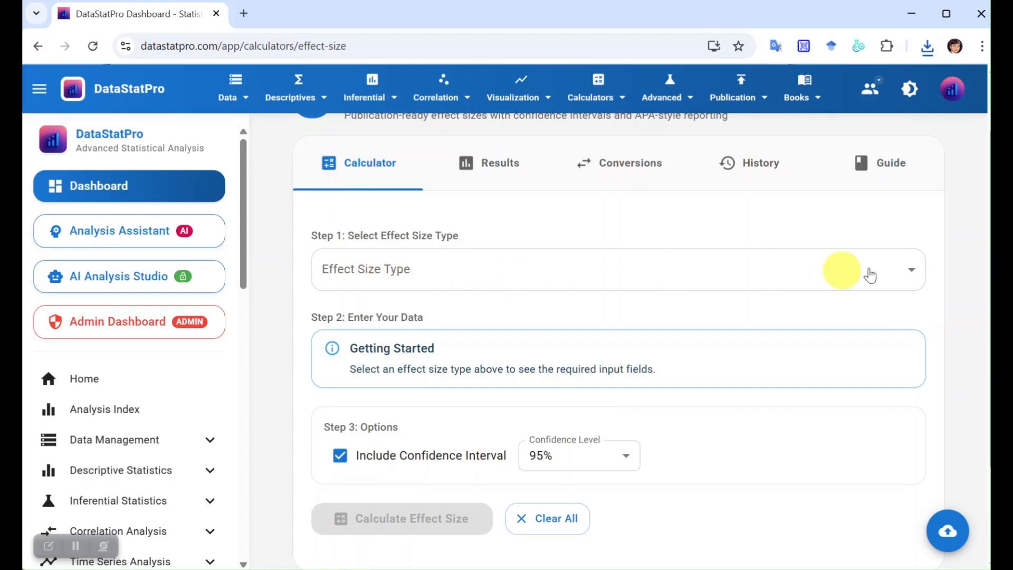
Browse the list of available effect size types and close it without choosing one
click(908, 268)
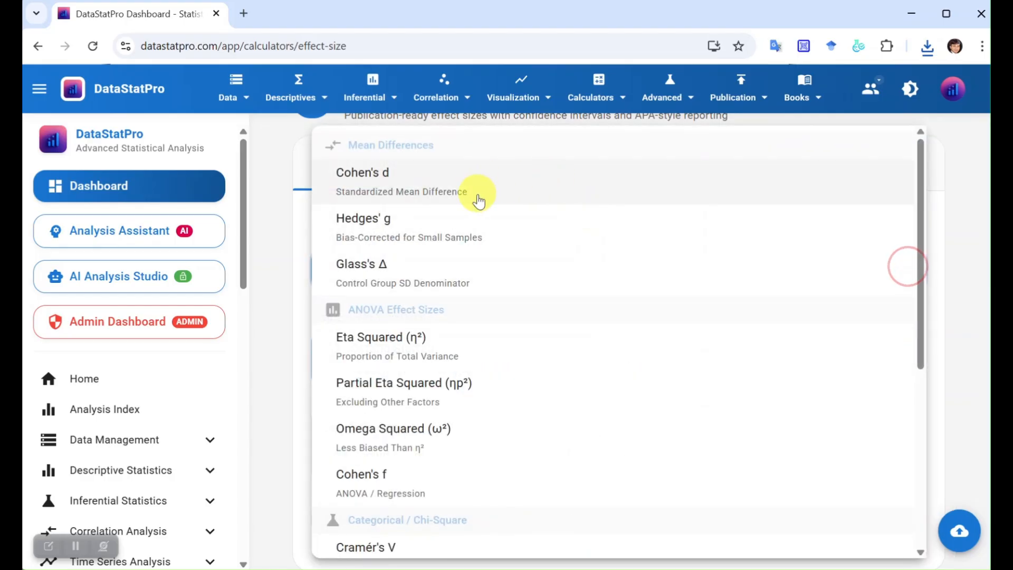
scroll(486, 364, down, 6)
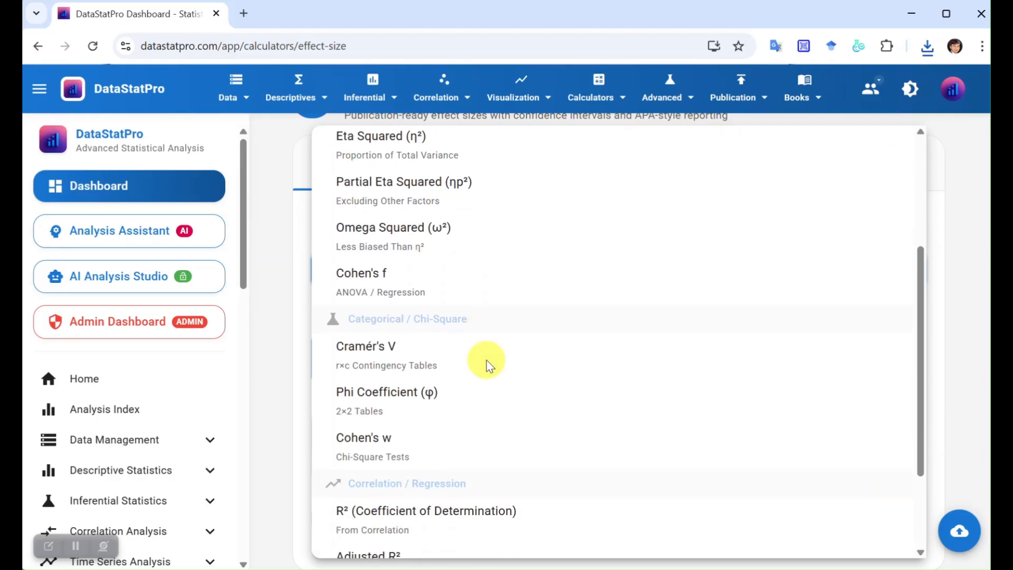
scroll(471, 401, up, 6)
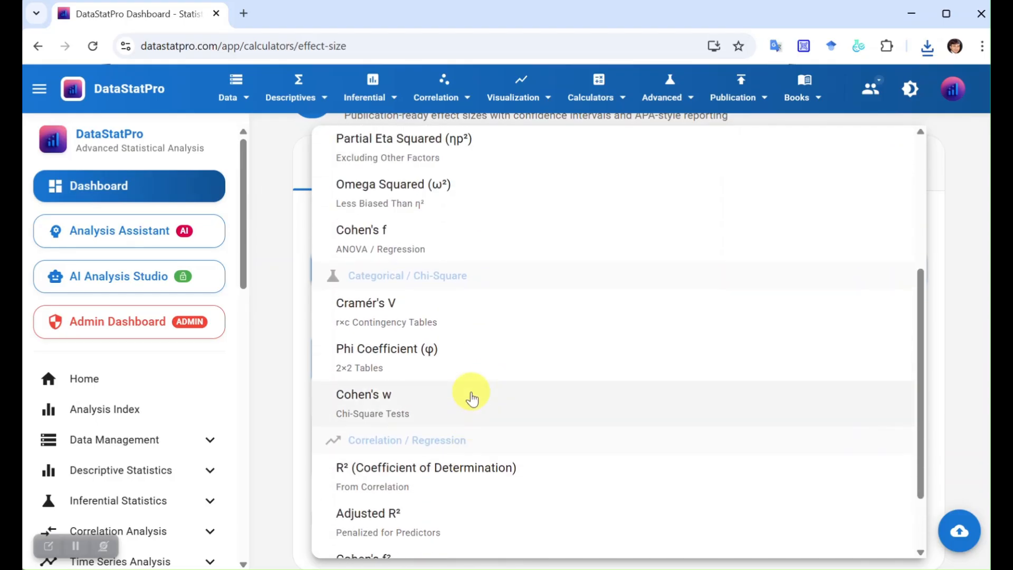
click(306, 305)
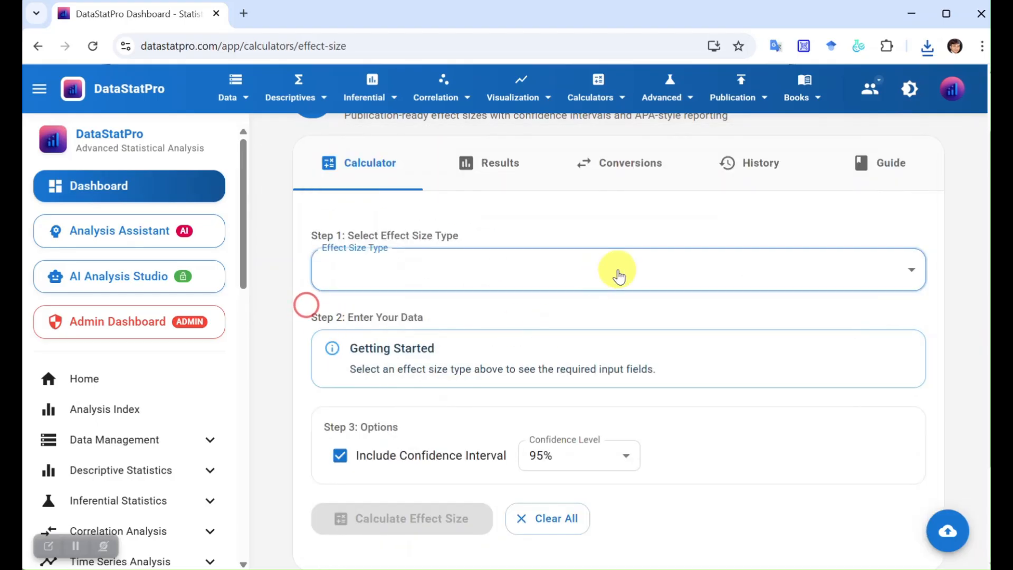
Choose Cohen's d (Standardized Mean Difference) as the effect size type and bring its data fields into view
scroll(640, 294, down, 2)
scroll(640, 294, up, 2)
scroll(712, 346, up, 1)
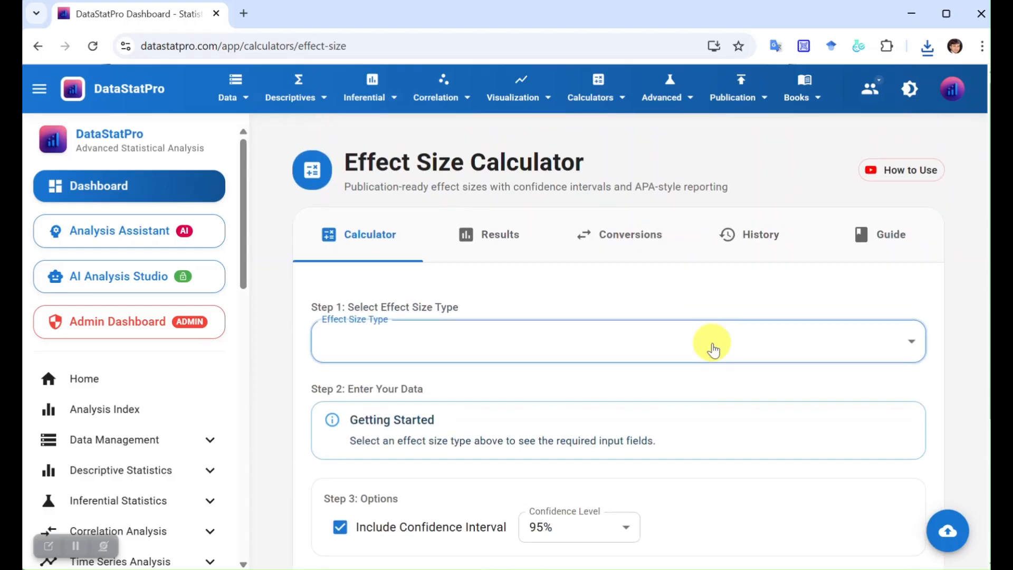
scroll(692, 267, down, 1)
click(693, 266)
click(453, 192)
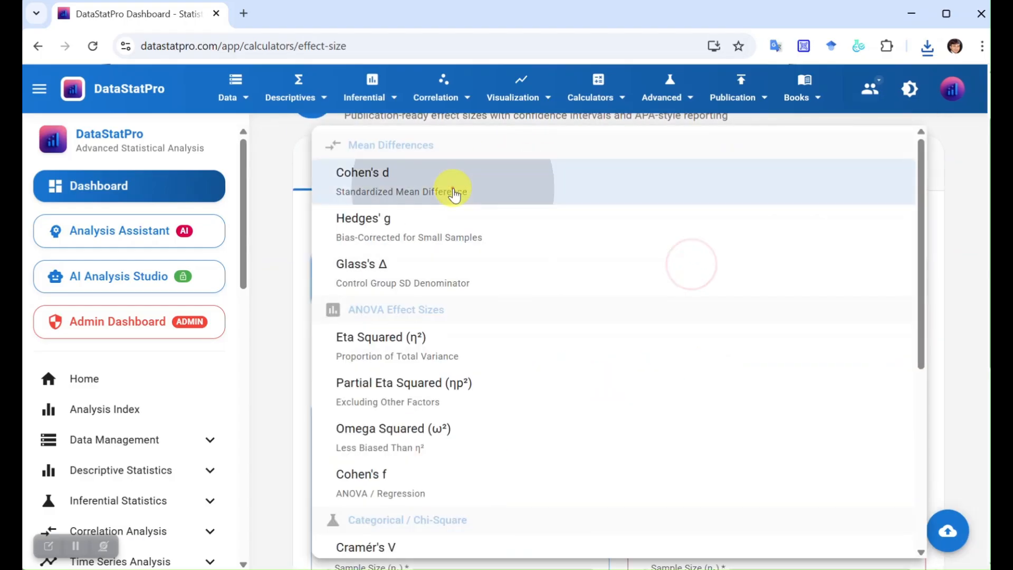
scroll(496, 217, down, 3)
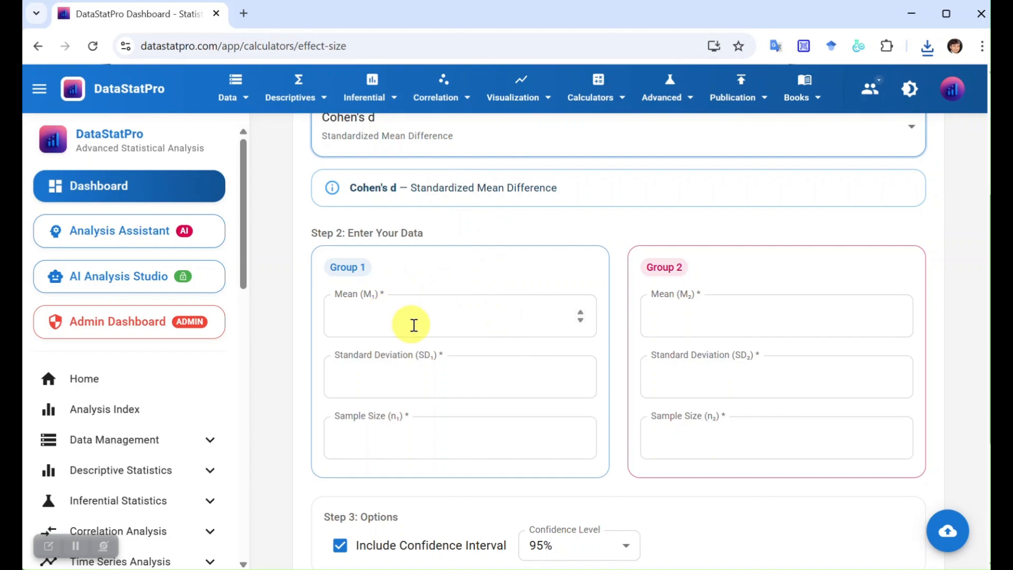
Enter means of 32 for Group 1 and 42 for Group 2, with standard deviations of 5 and 7
click(463, 325)
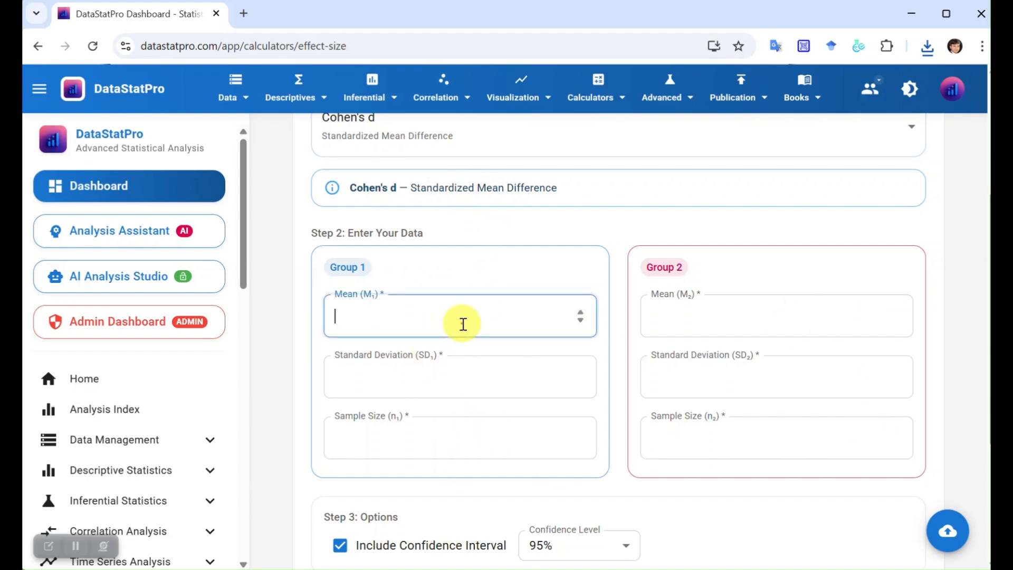
text(2)
click(730, 317)
text(42)
click(457, 380)
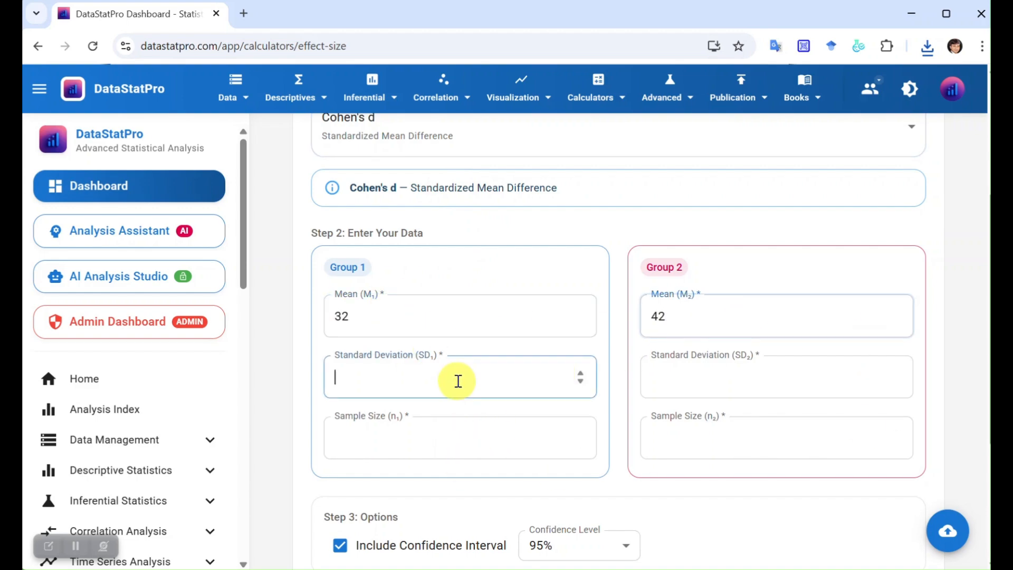
text(5)
click(679, 378)
text(7)
Enter sample sizes of 57 for Group 1 and 68 for Group 2, and calculate the effect size
click(432, 436)
text(57)
click(686, 446)
text(6)
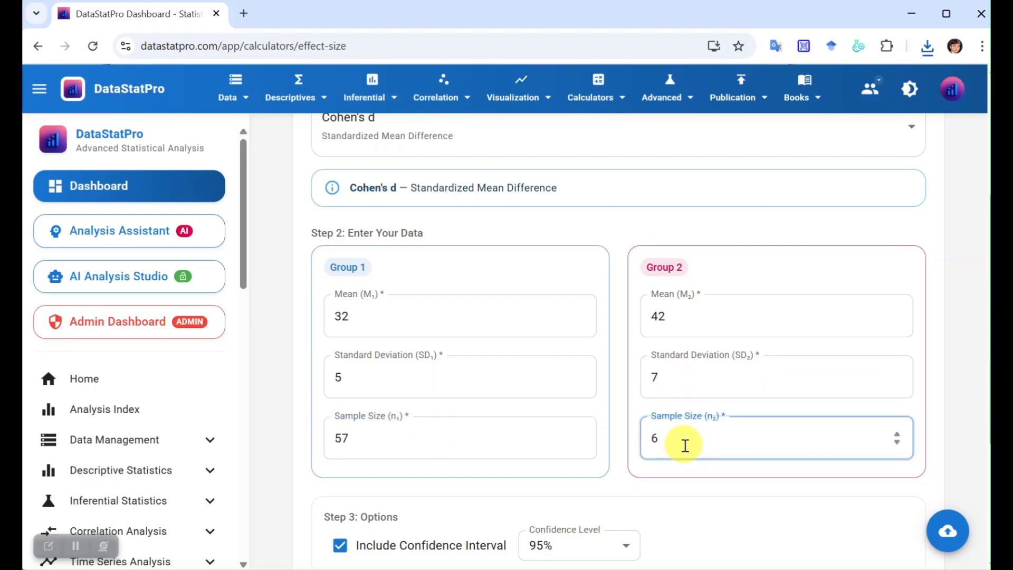
text(8)
scroll(481, 457, down, 3)
click(442, 457)
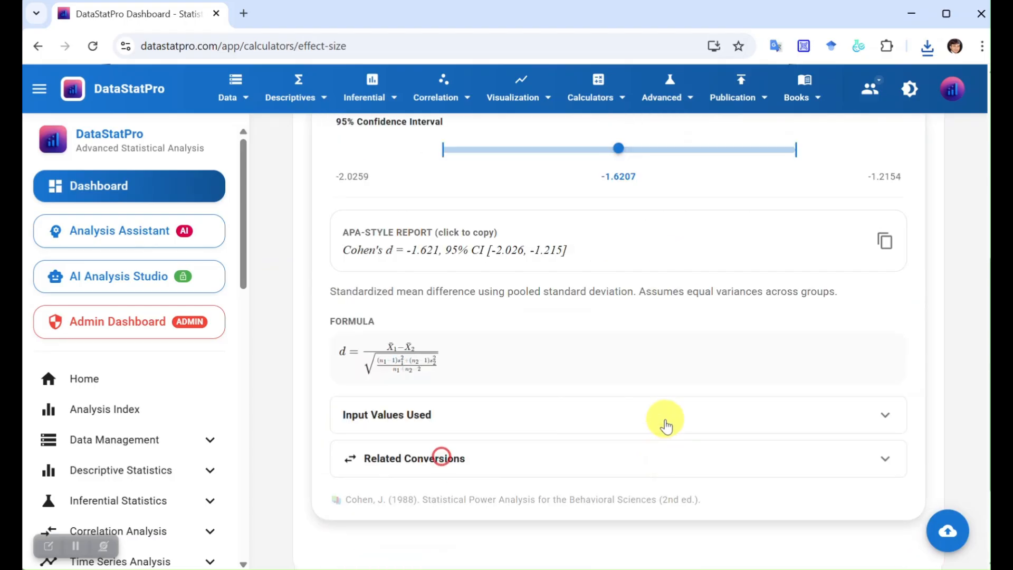
Review the Cohen's d result, including its magnitude scale, confidence interval, APA-style report and formula
scroll(665, 408, up, 1)
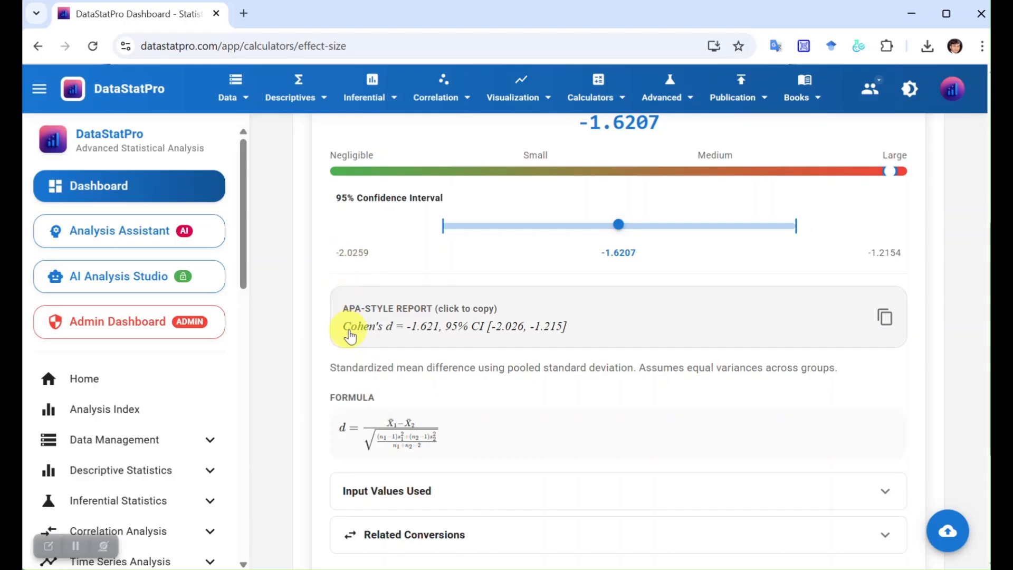
scroll(792, 332, up, 3)
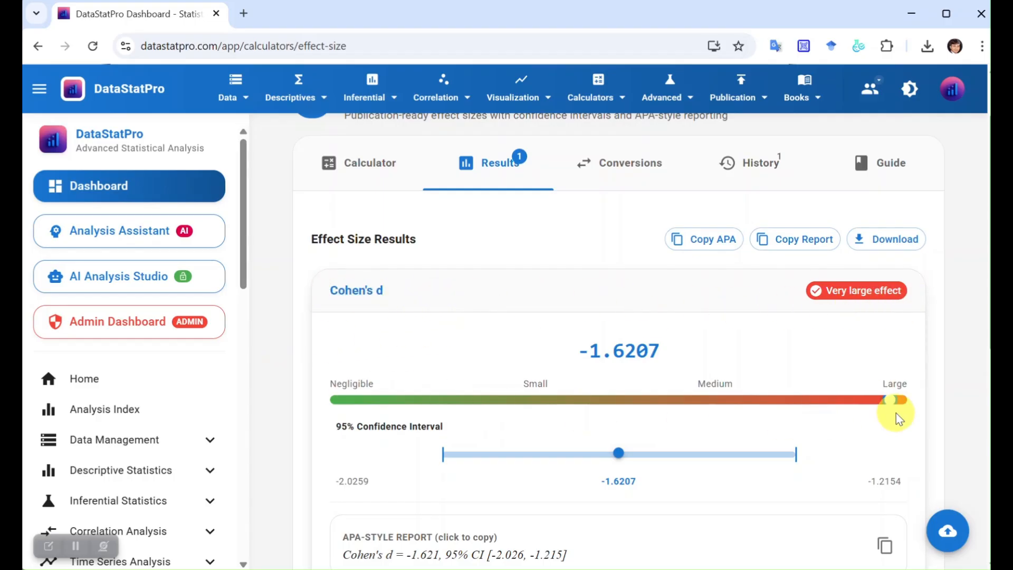
scroll(452, 334, down, 3)
scroll(451, 333, down, 3)
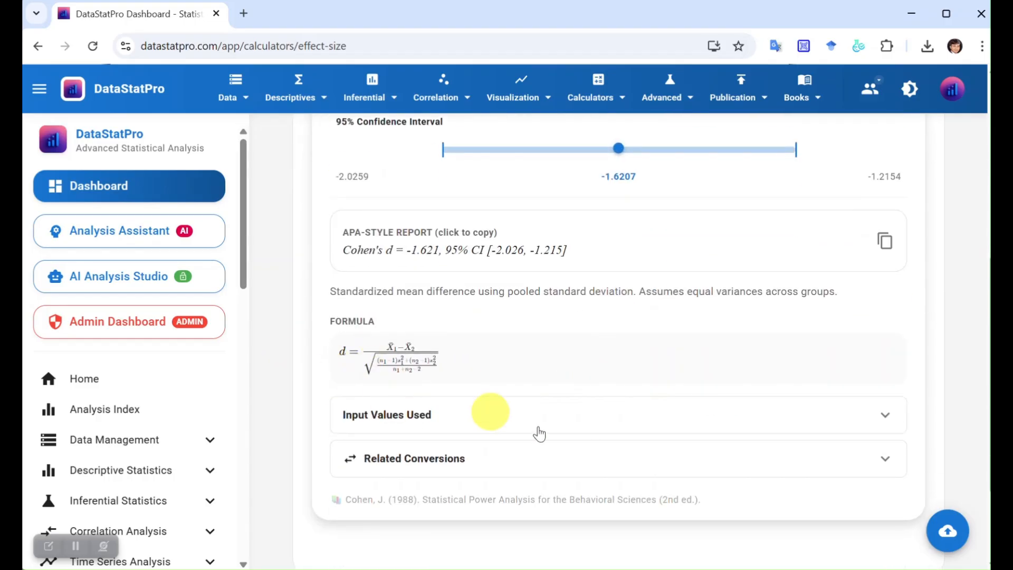
Expand the input values used and the related conversions of the Cohen's d result and examine them
click(639, 431)
scroll(639, 432, down, 3)
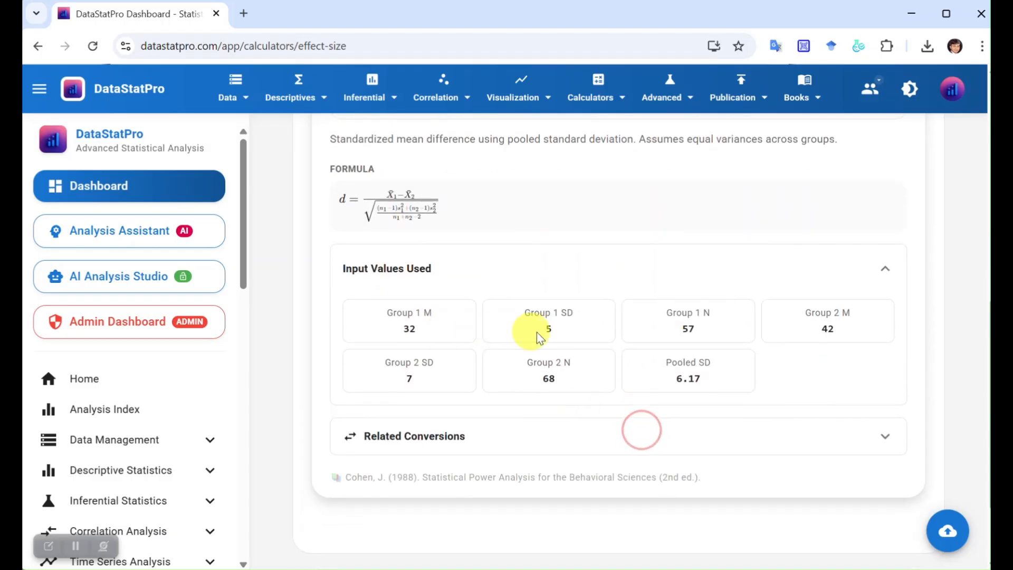
scroll(570, 401, down, 2)
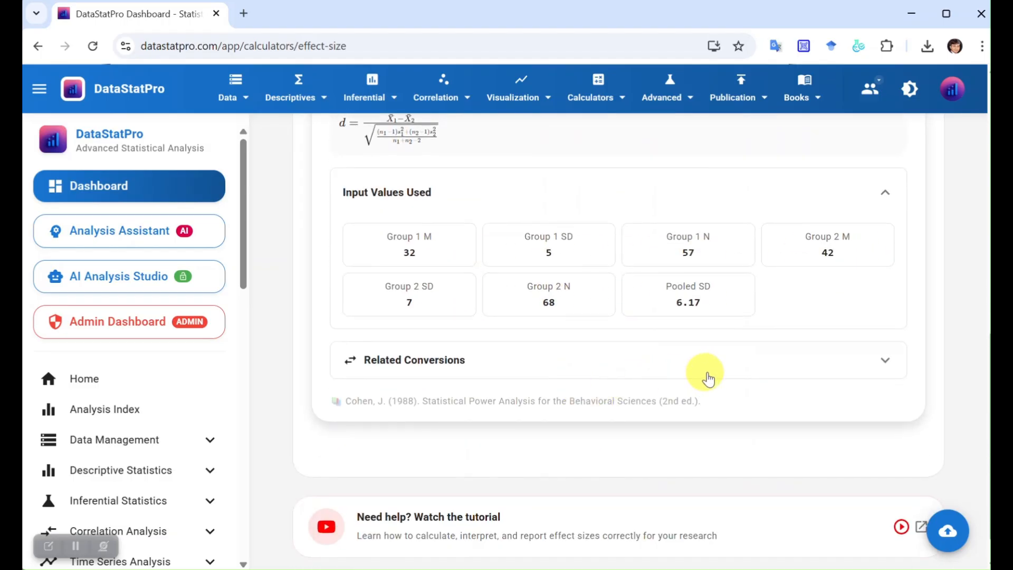
click(732, 365)
scroll(685, 369, down, 3)
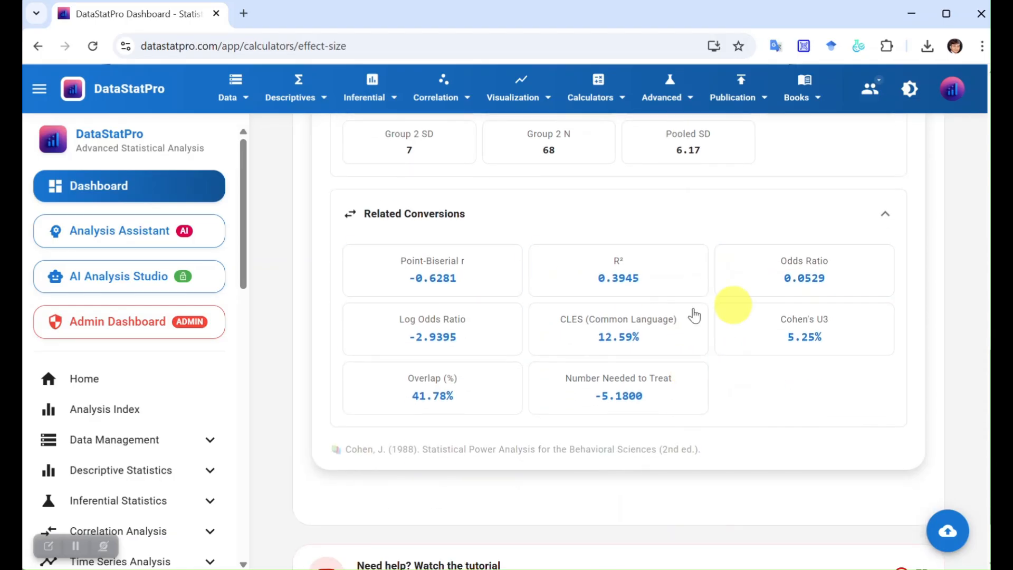
scroll(696, 369, up, 4)
scroll(686, 379, up, 5)
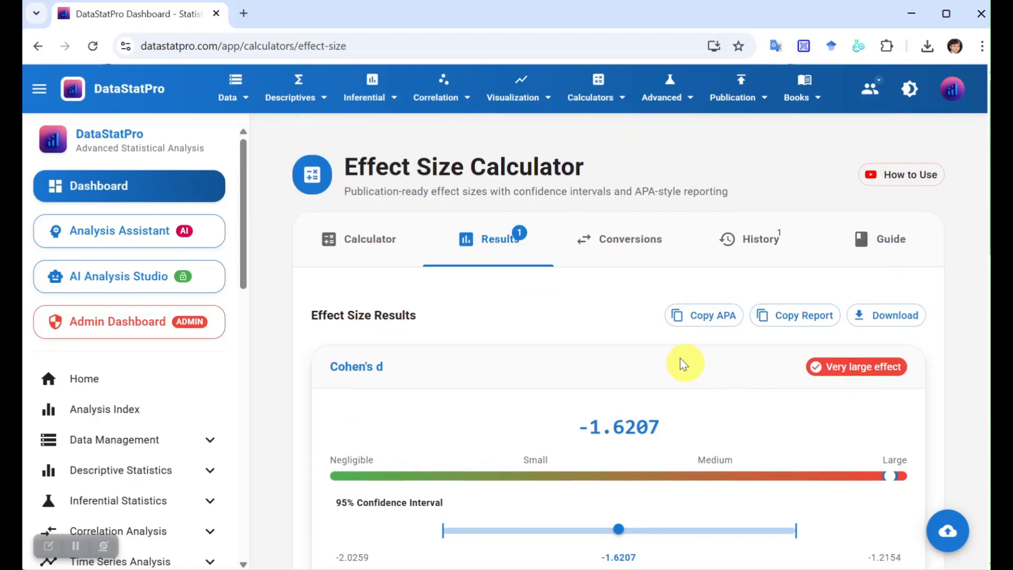
Open the effect size guide and view interpretation benchmarks, including the Cohen's d / Hedges' g / Glass's Δ and Omega Squared entries
click(898, 239)
scroll(587, 324, down, 4)
click(589, 225)
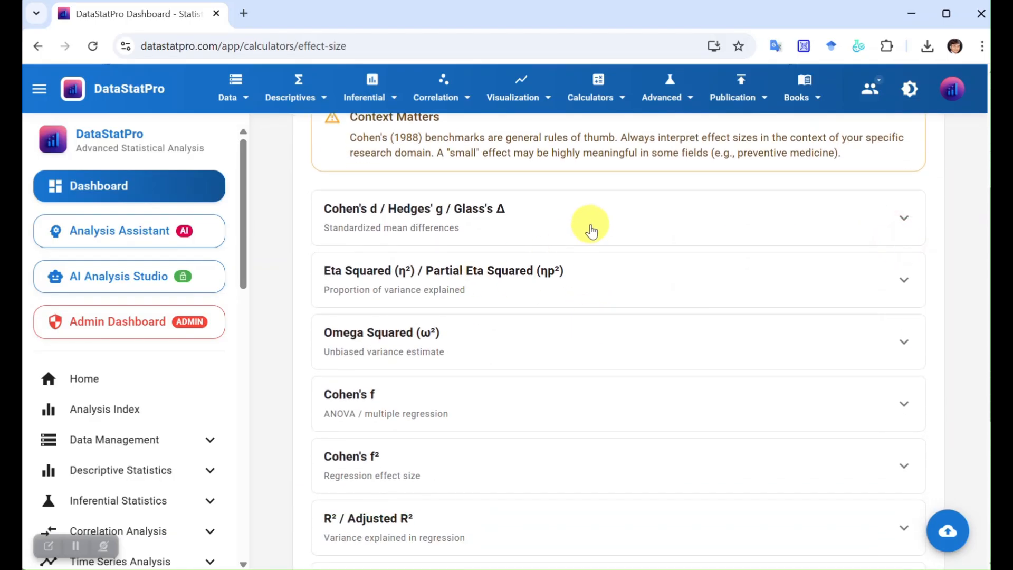
scroll(528, 338, down, 3)
click(635, 301)
click(581, 353)
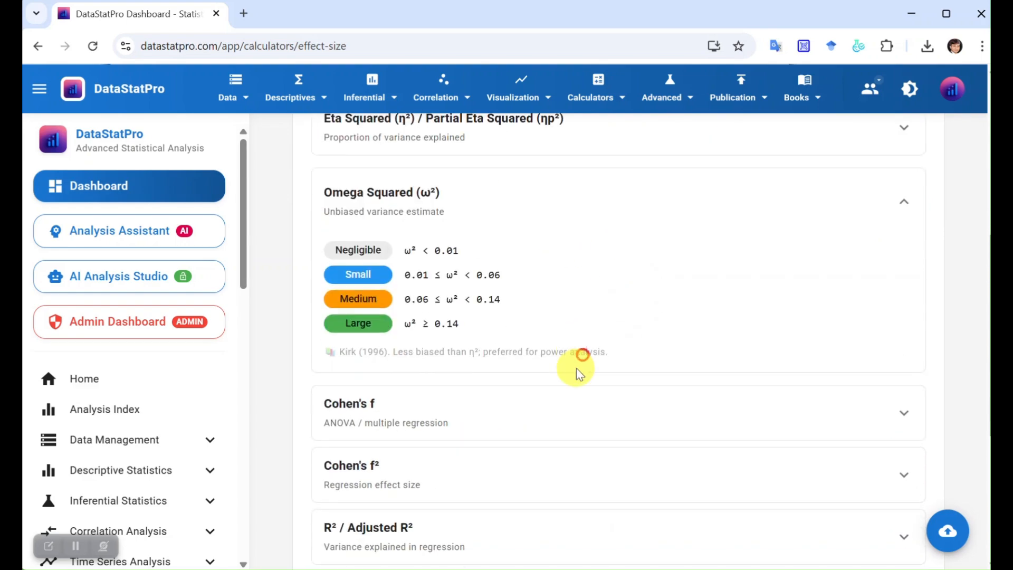
Return to the calculator form and change the effect size type to Cramér's V
scroll(576, 369, up, 6)
click(370, 241)
scroll(480, 293, down, 3)
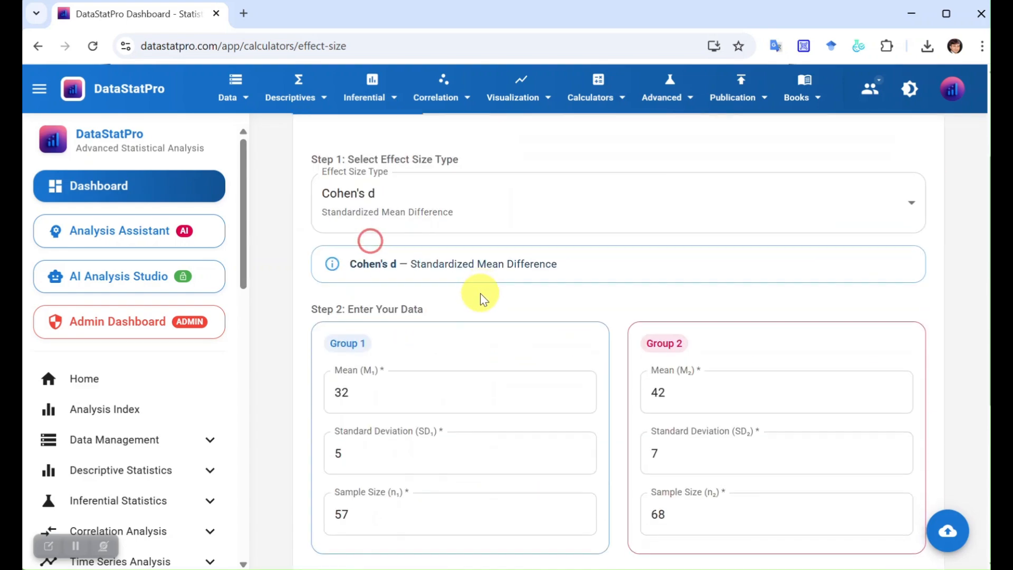
click(607, 221)
scroll(594, 256, down, 5)
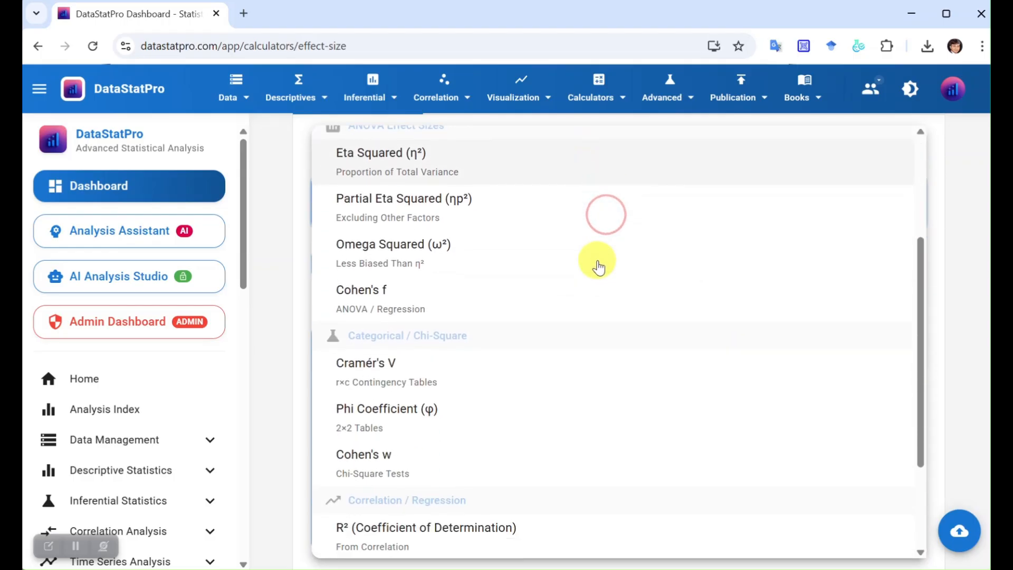
click(409, 338)
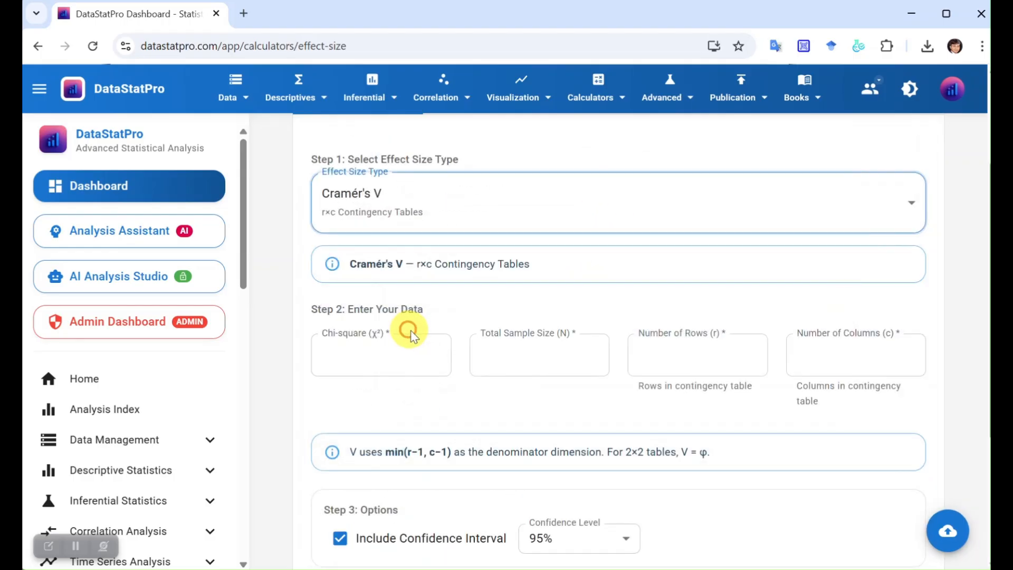
Enter chi-square 4.16, total sample size 50, 2 rows and 2 columns, and calculate Cramér's V
click(366, 363)
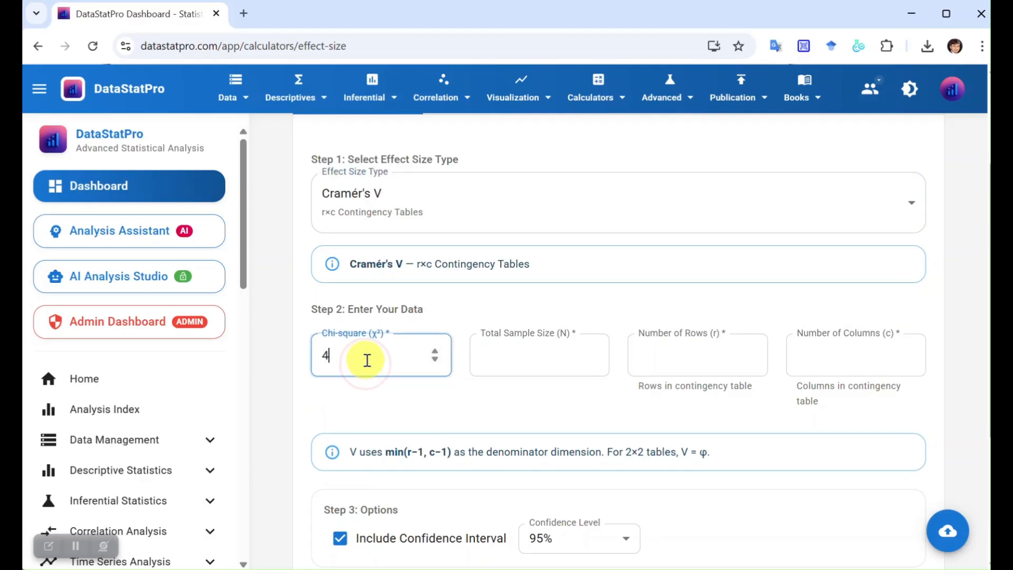
text(4.16)
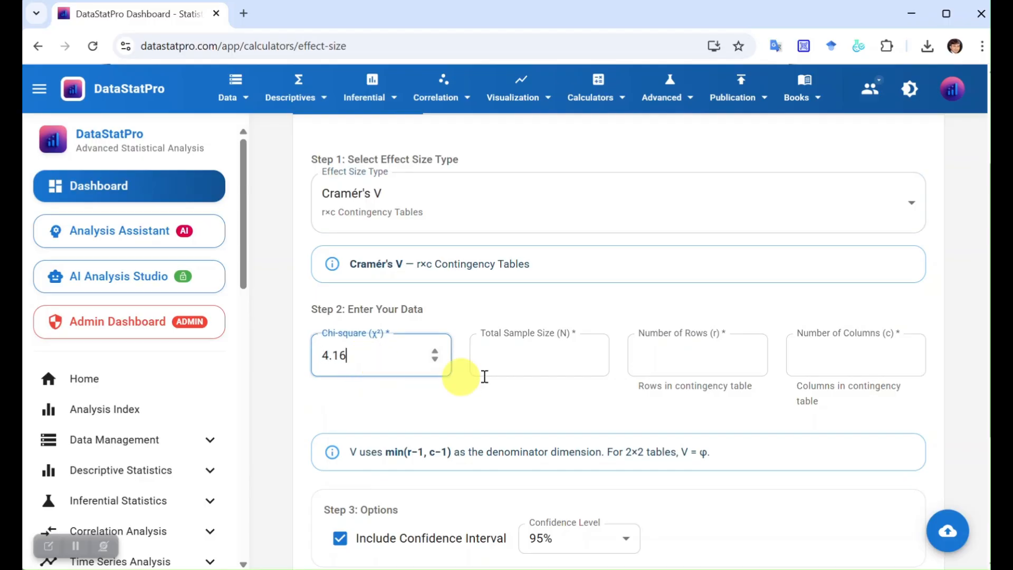
click(546, 357)
text(50)
click(687, 359)
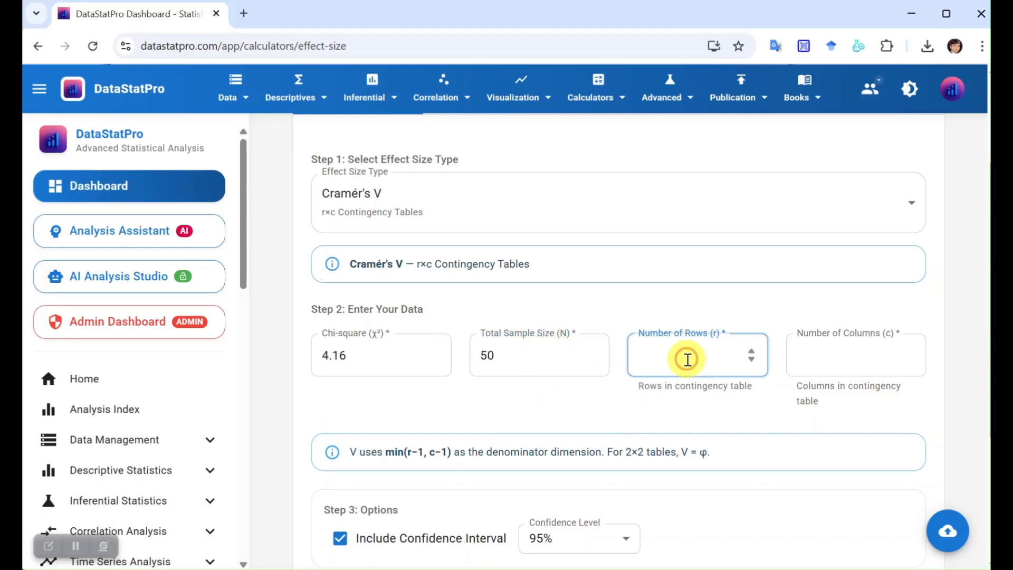
click(827, 355)
text(2)
scroll(673, 406, down, 4)
click(429, 387)
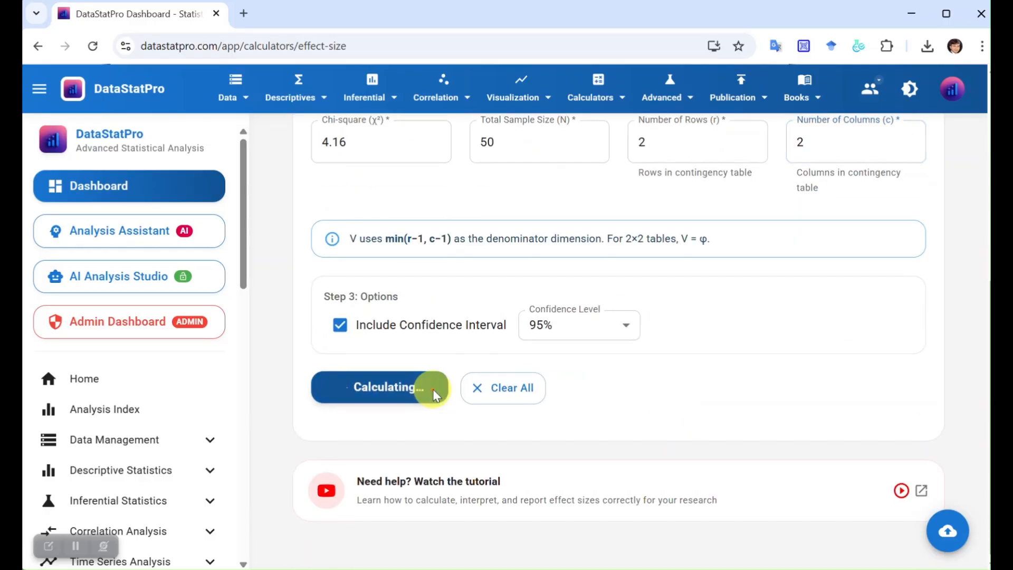
Review the Cramér's V result with its magnitude scale, APA-style report and formula, highlighting the effect size value
scroll(744, 308, up, 5)
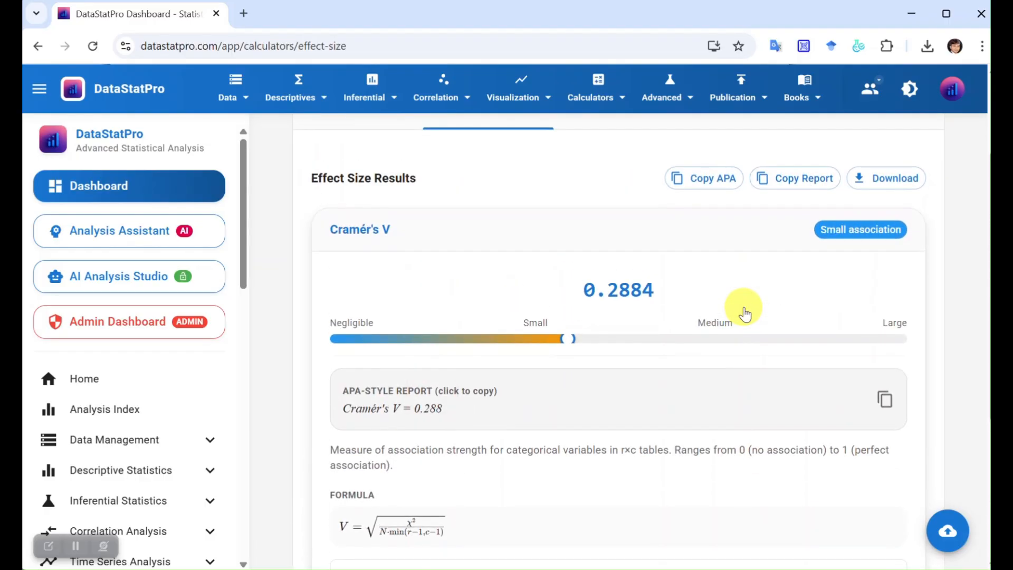
scroll(712, 245, up, 3)
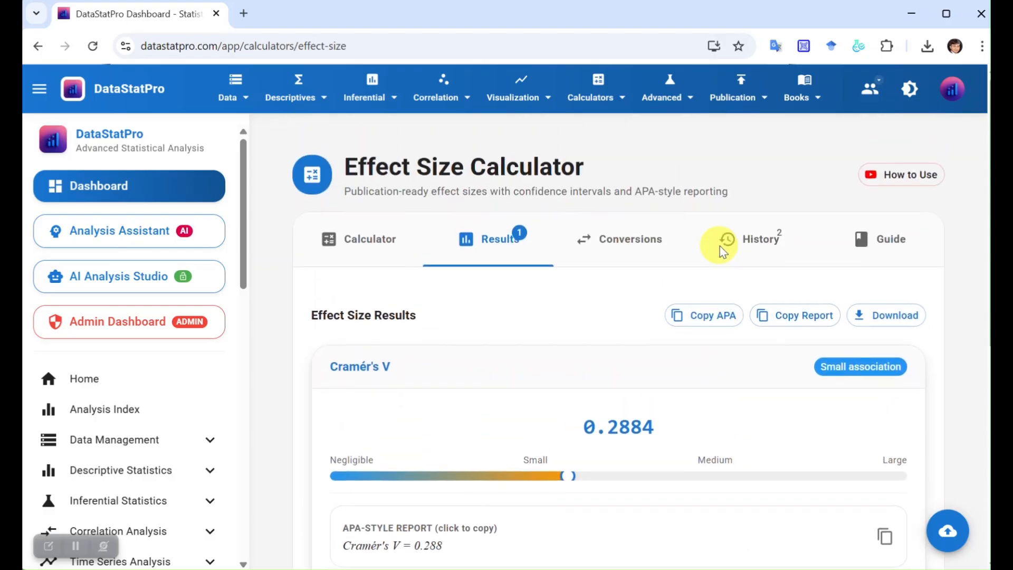
scroll(554, 452, down, 2)
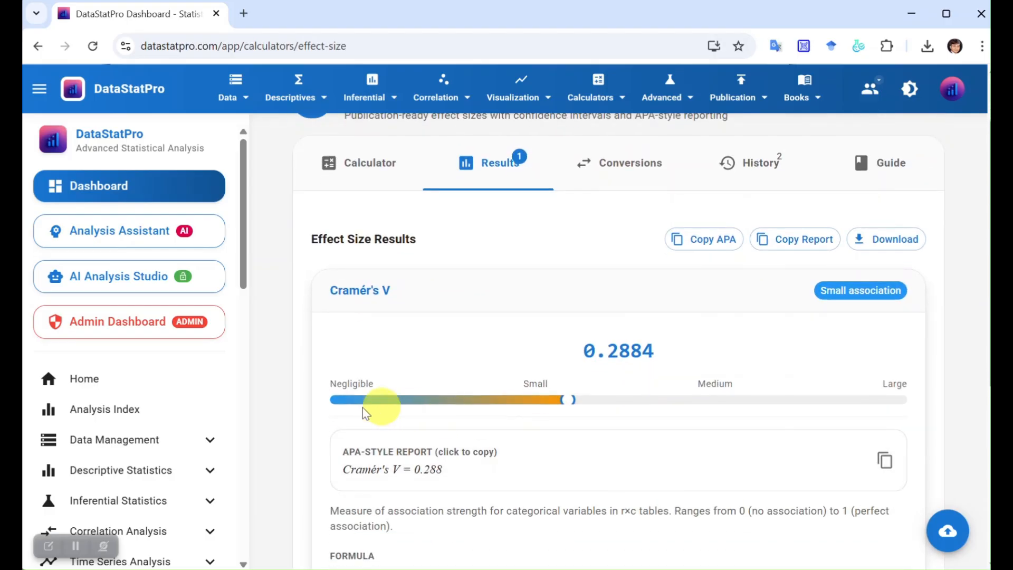
drag(584, 353, 682, 355)
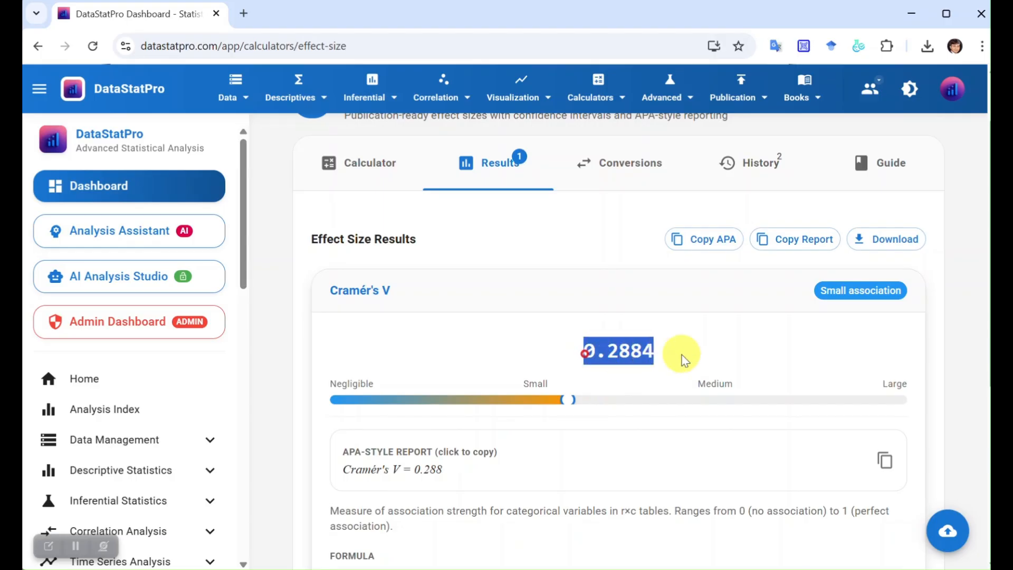
scroll(628, 431, down, 1)
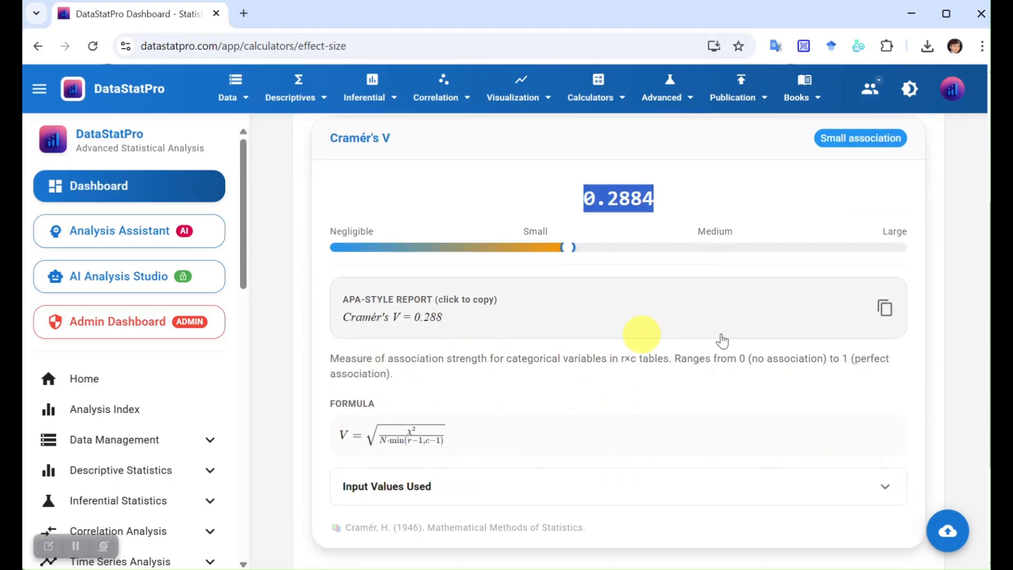
scroll(334, 347, down, 1)
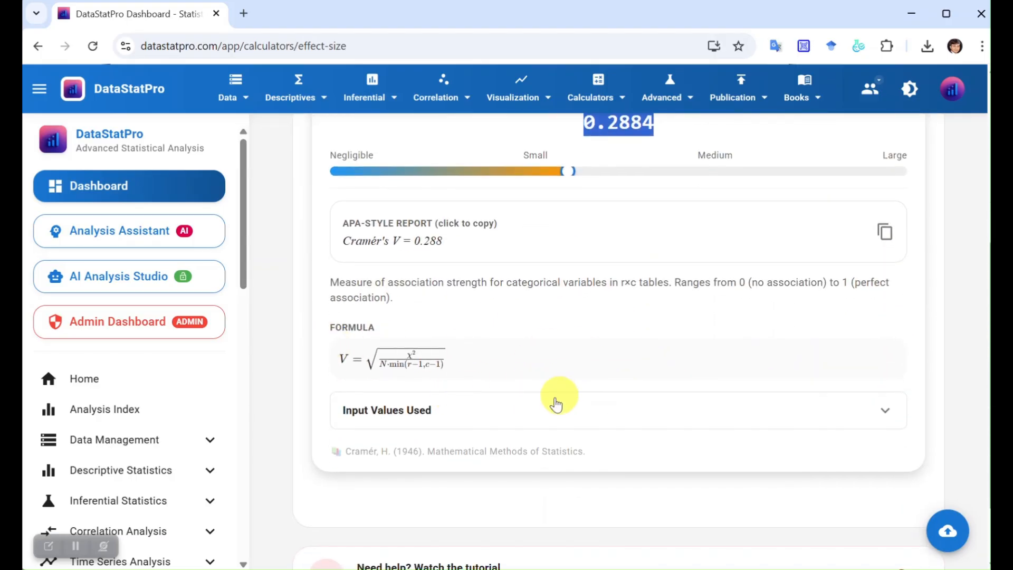
scroll(556, 404, down, 1)
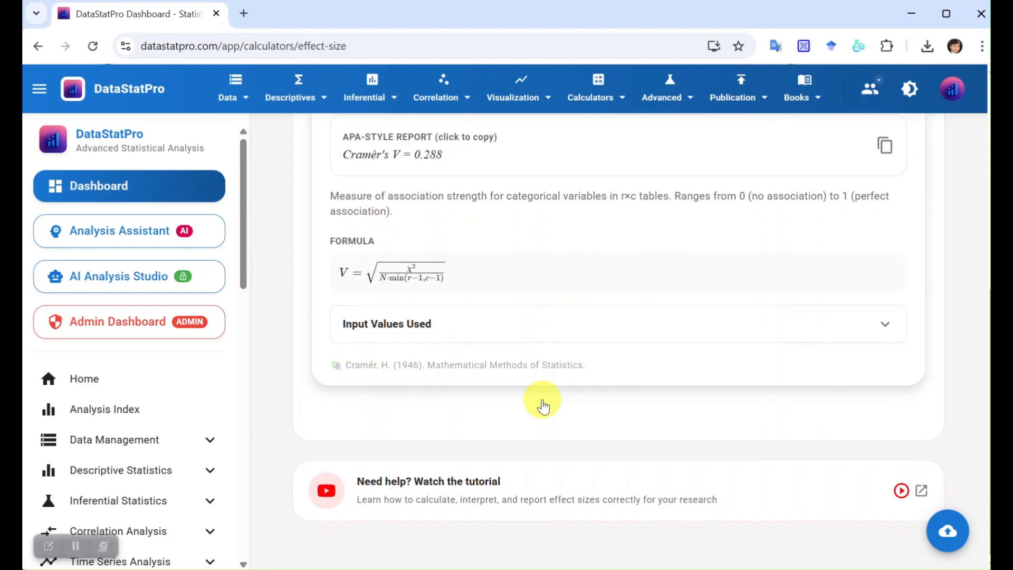
Expand the input values used for Cramér's V, check them, and return to the result heading
click(879, 337)
scroll(648, 447, down, 1)
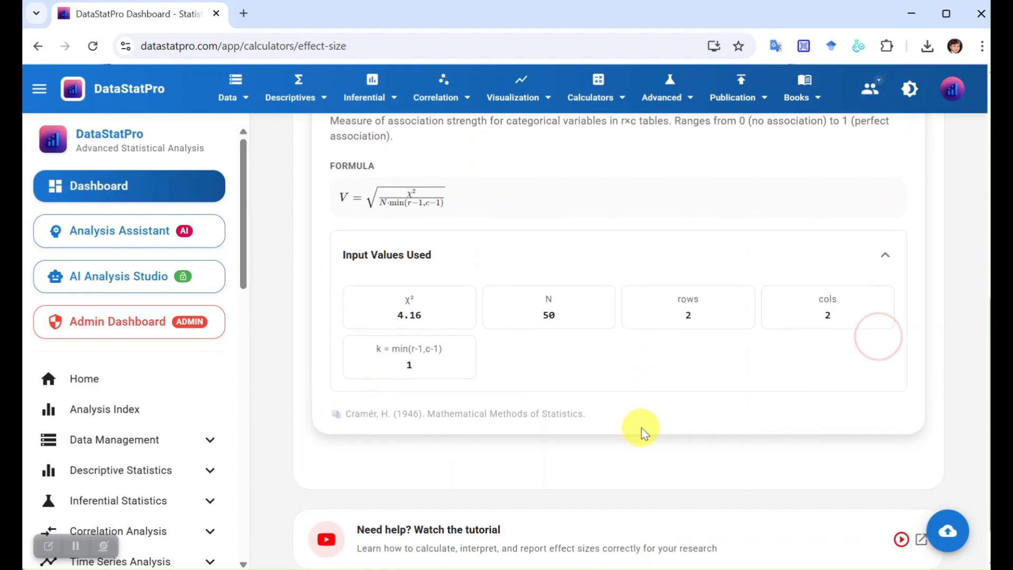
scroll(640, 427, up, 6)
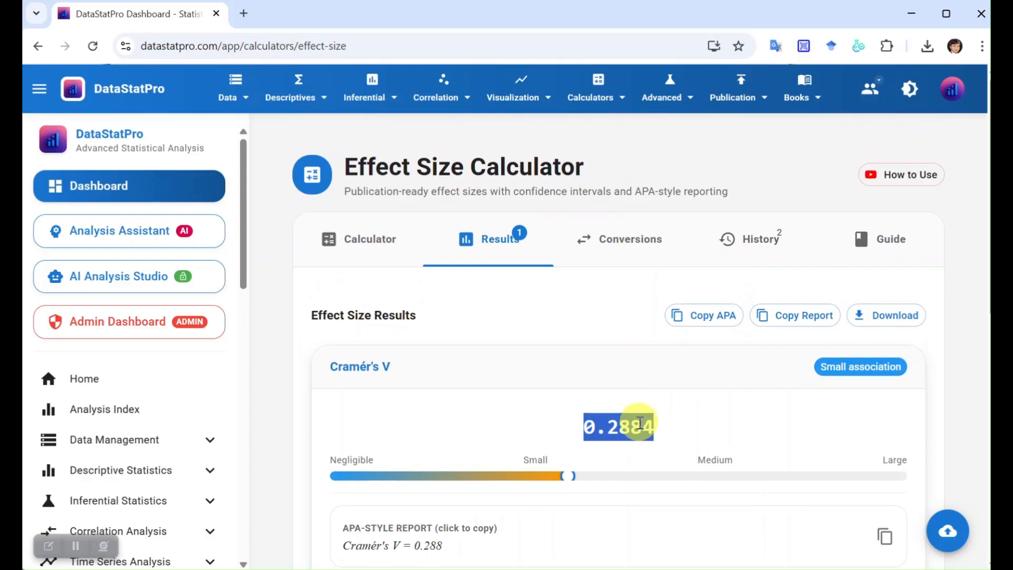